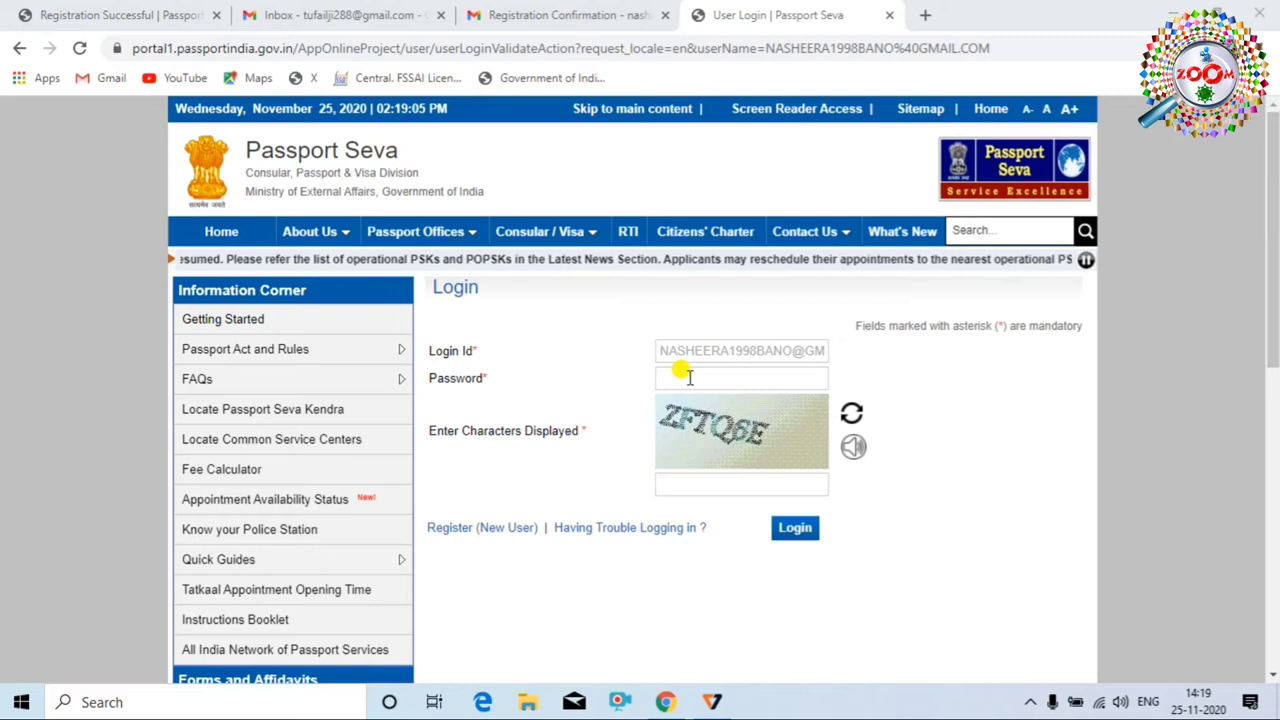
Log in and open 'Apply for Fresh Passport/Re-issue of Passport' from Applicant Home
{"action": "left_click", "coordinate": [805, 534]}
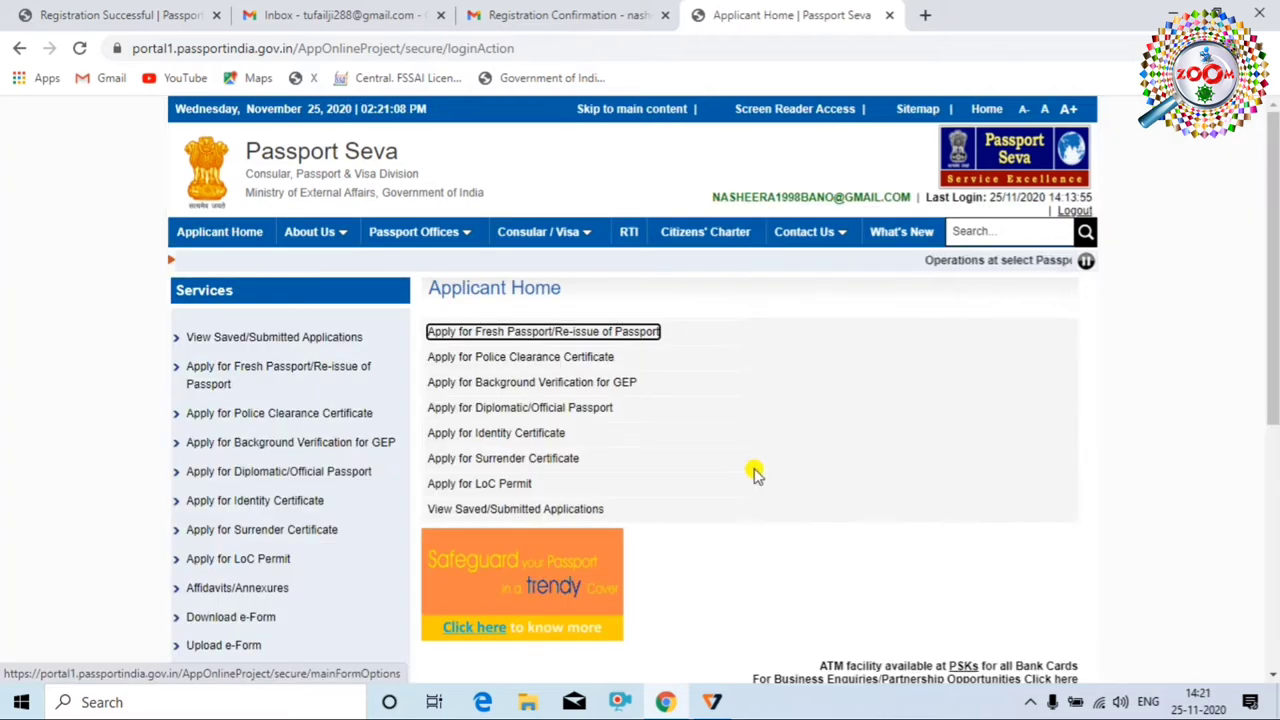
{"action": "scroll", "coordinate": [703, 460], "scroll_direction": "down", "scroll_amount": 2}
{"action": "scroll", "coordinate": [706, 458], "scroll_direction": "up", "scroll_amount": 2}
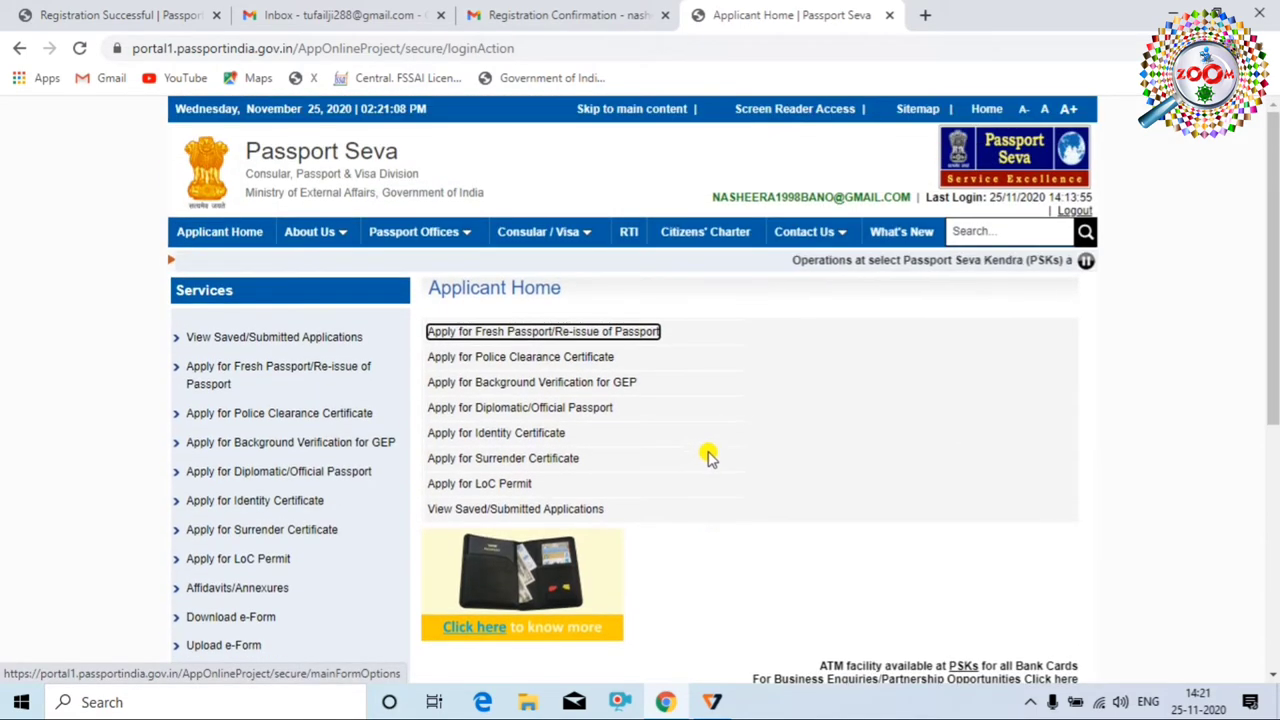
{"action": "scroll", "coordinate": [706, 457], "scroll_direction": "down", "scroll_amount": 3}
{"action": "scroll", "coordinate": [716, 470], "scroll_direction": "up", "scroll_amount": 3}
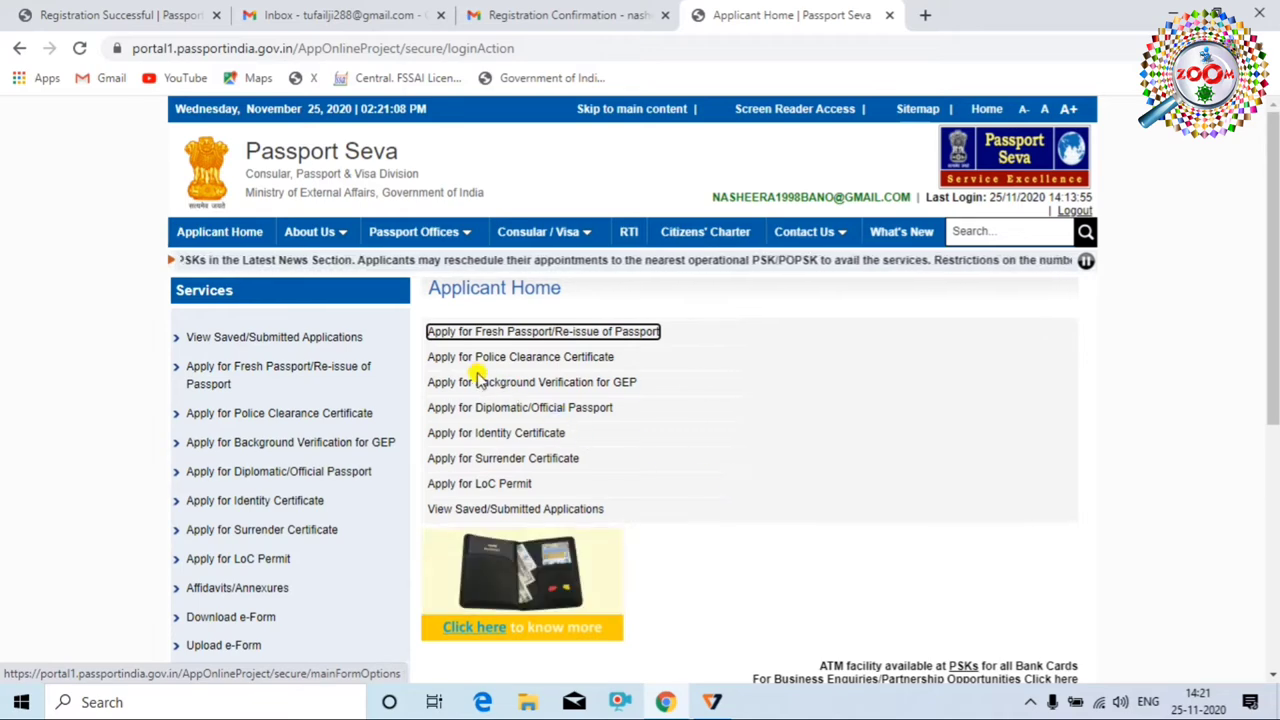
{"action": "scroll", "coordinate": [420, 370], "scroll_direction": "down", "scroll_amount": 1}
{"action": "scroll", "coordinate": [320, 380], "scroll_direction": "up", "scroll_amount": 1}
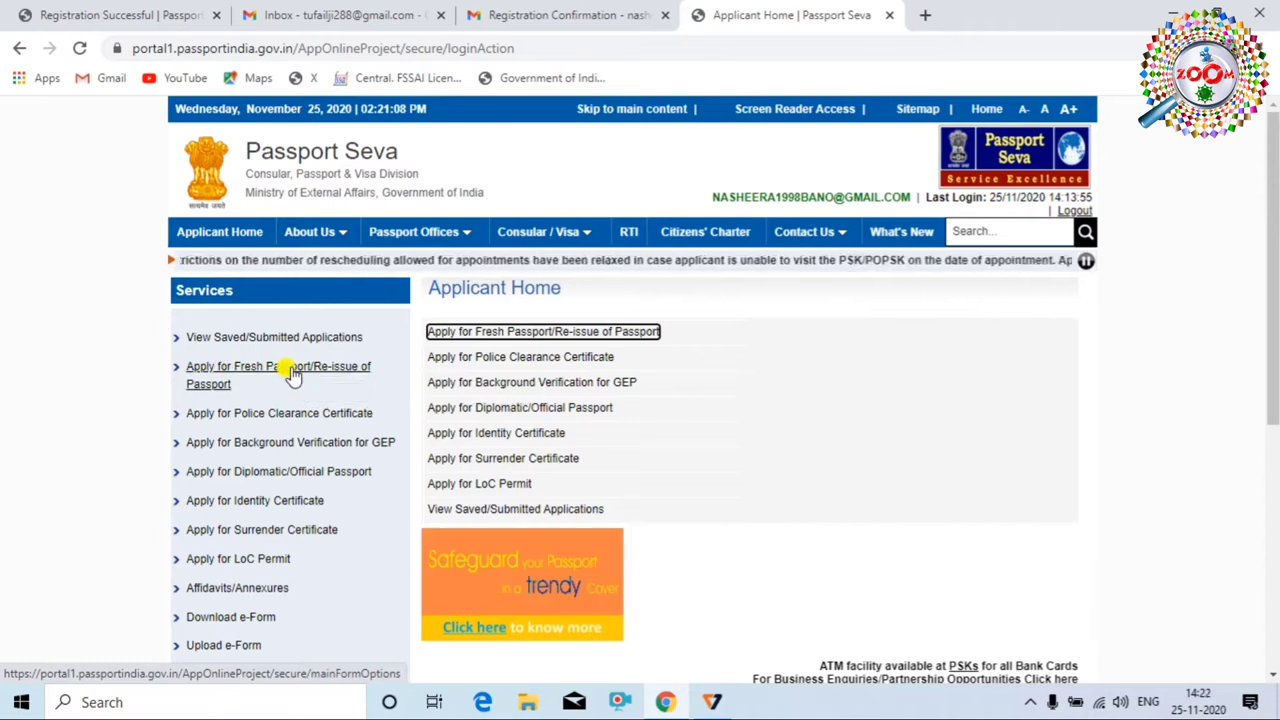
{"action": "left_click", "coordinate": [261, 369]}
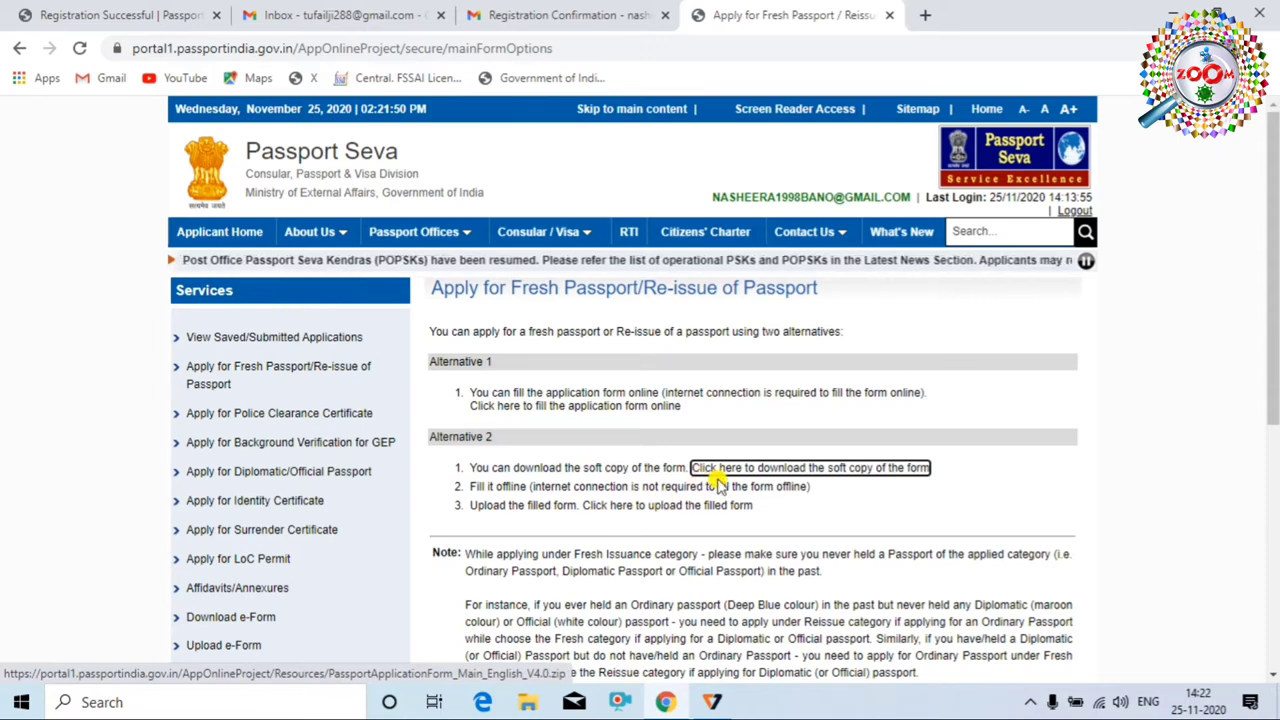
{"action": "scroll", "coordinate": [717, 480], "scroll_direction": "down", "scroll_amount": 1}
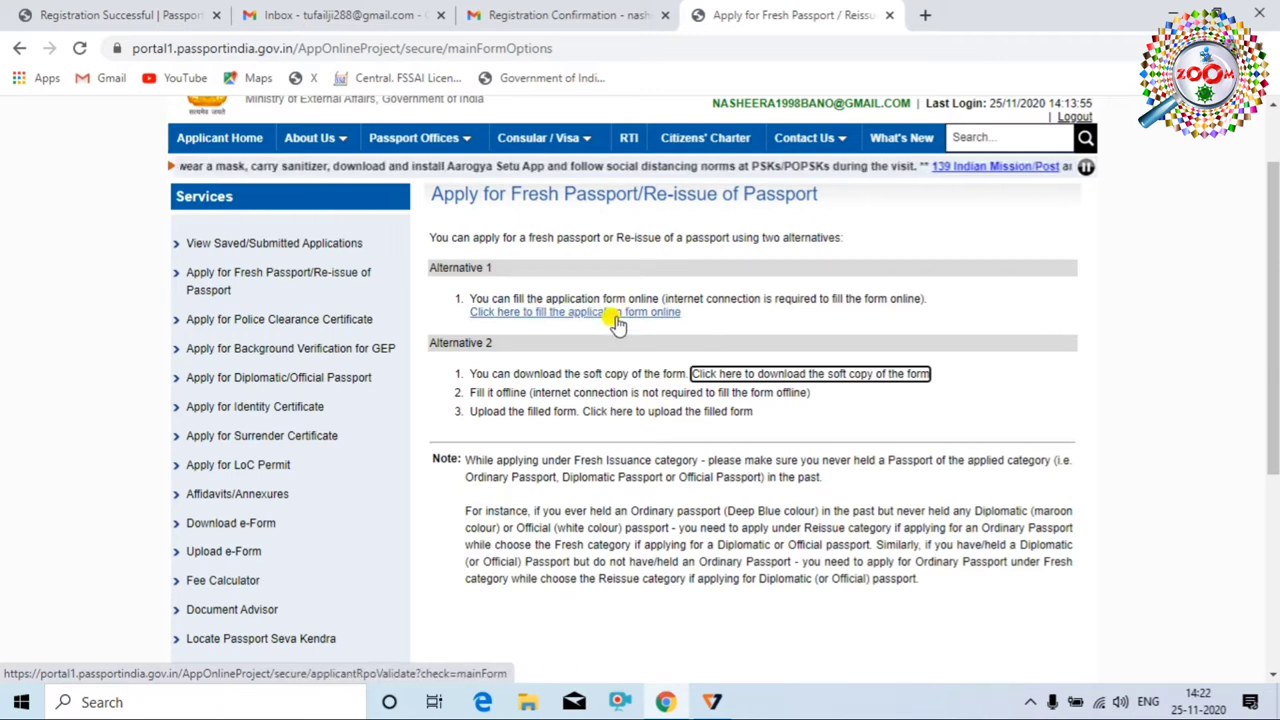
Choose to fill the form online and set the RPO state to Bihar and district to Madhubani
{"action": "left_click", "coordinate": [555, 315]}
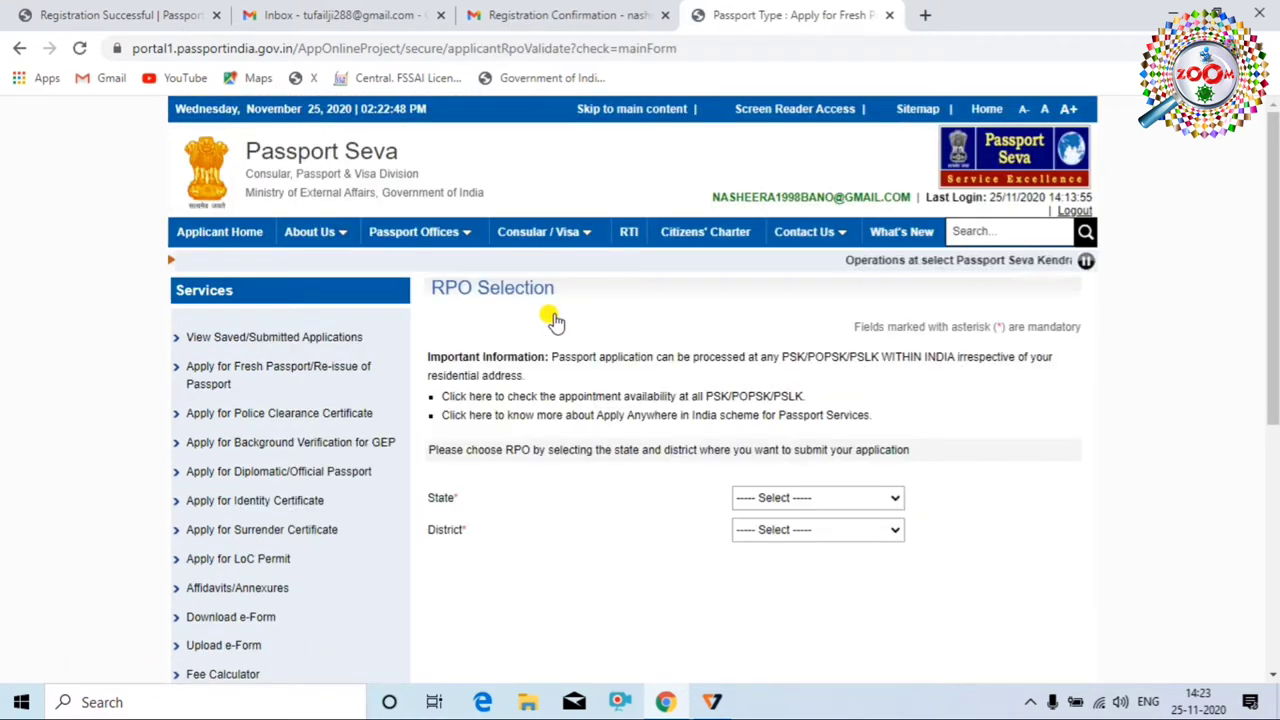
{"action": "left_click", "coordinate": [889, 498]}
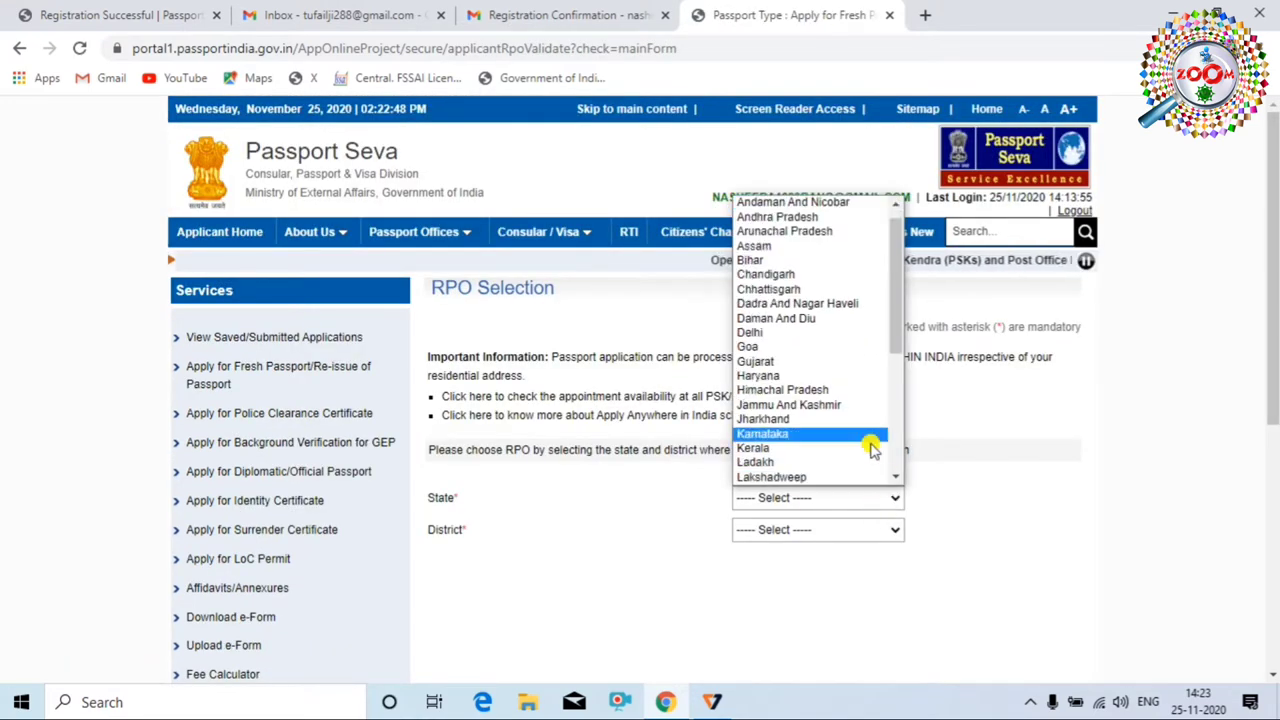
{"action": "left_click", "coordinate": [837, 259]}
{"action": "left_click", "coordinate": [851, 531]}
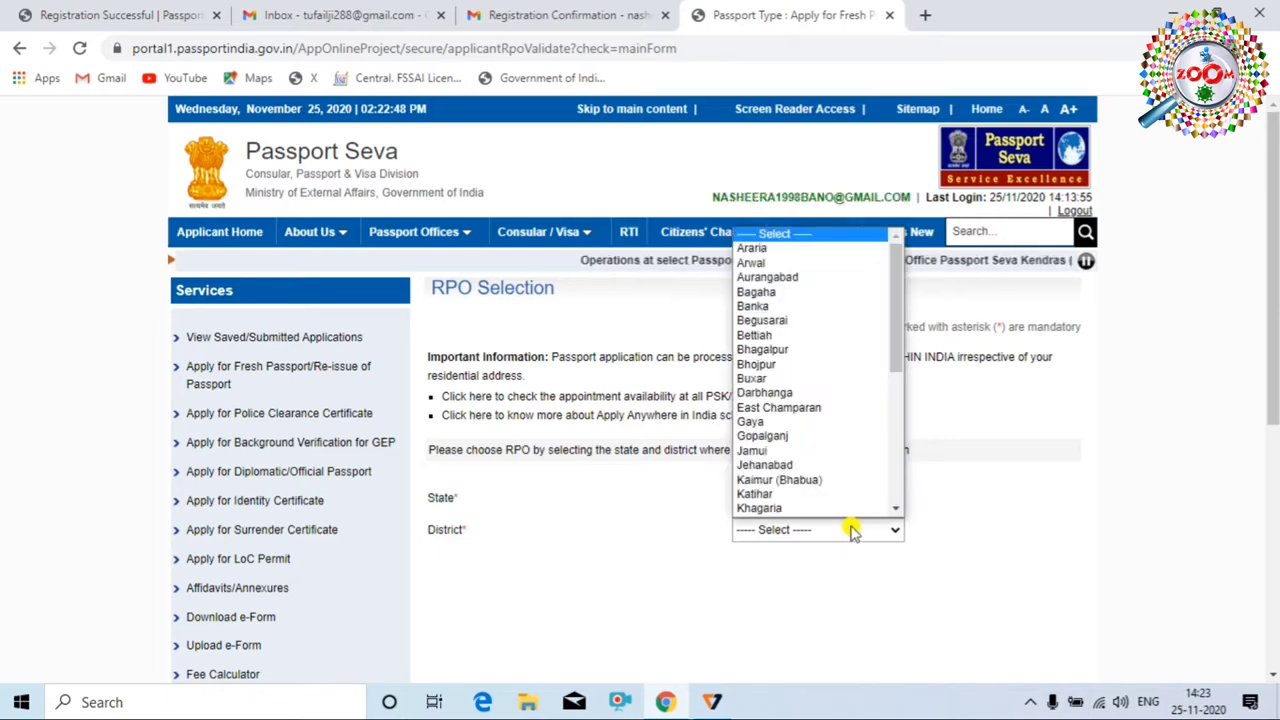
{"action": "scroll", "coordinate": [829, 400], "scroll_direction": "down", "scroll_amount": 5}
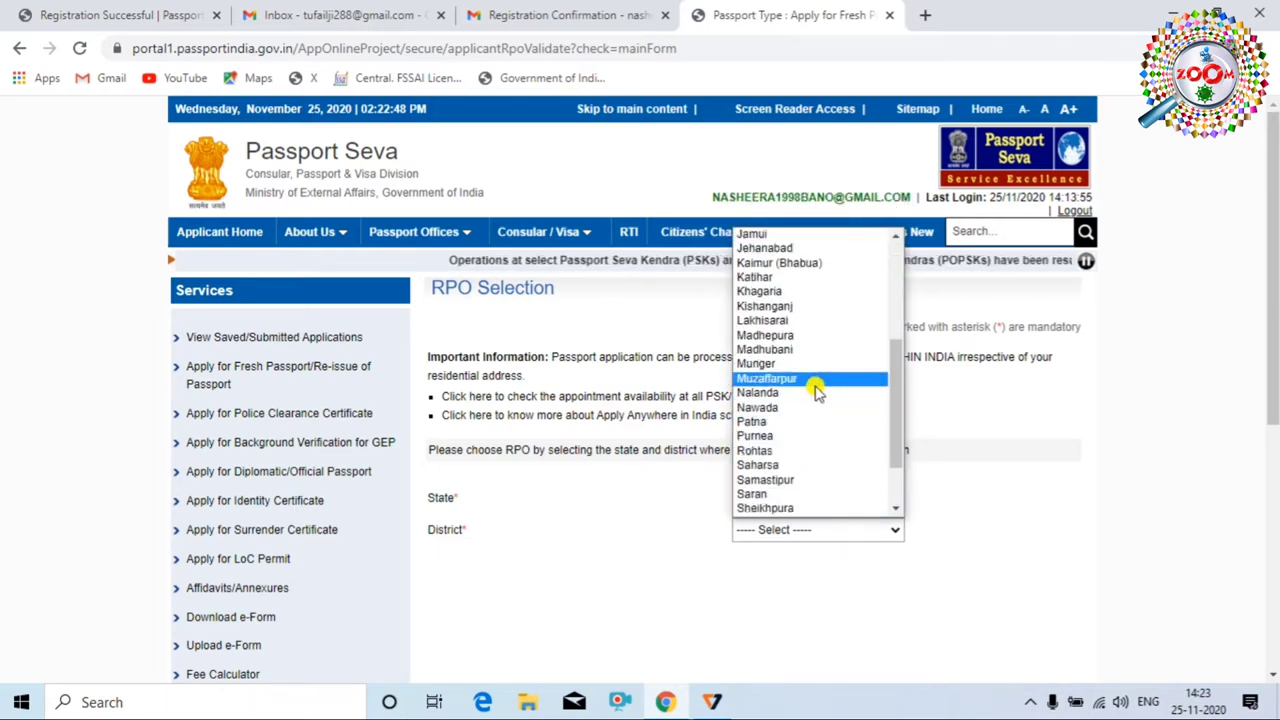
{"action": "left_click", "coordinate": [818, 349]}
{"action": "scroll", "coordinate": [826, 478], "scroll_direction": "down", "scroll_amount": 2}
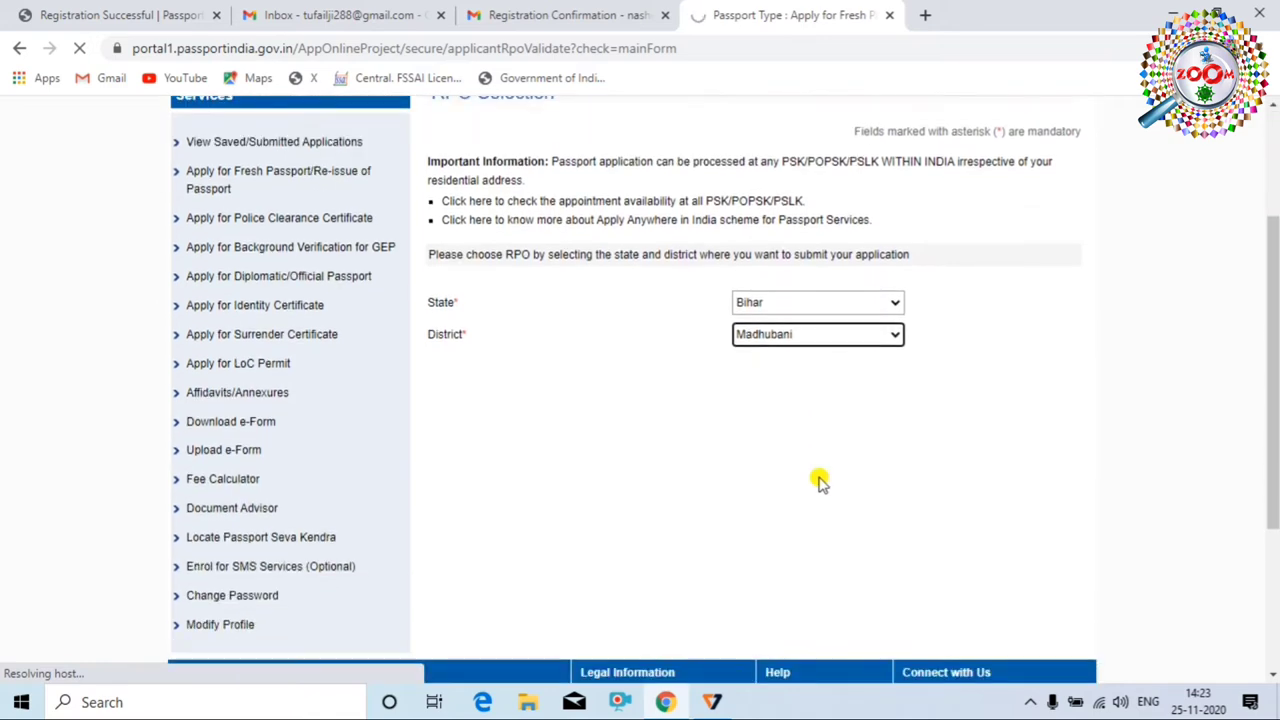
{"action": "scroll", "coordinate": [810, 480], "scroll_direction": "down", "scroll_amount": 1}
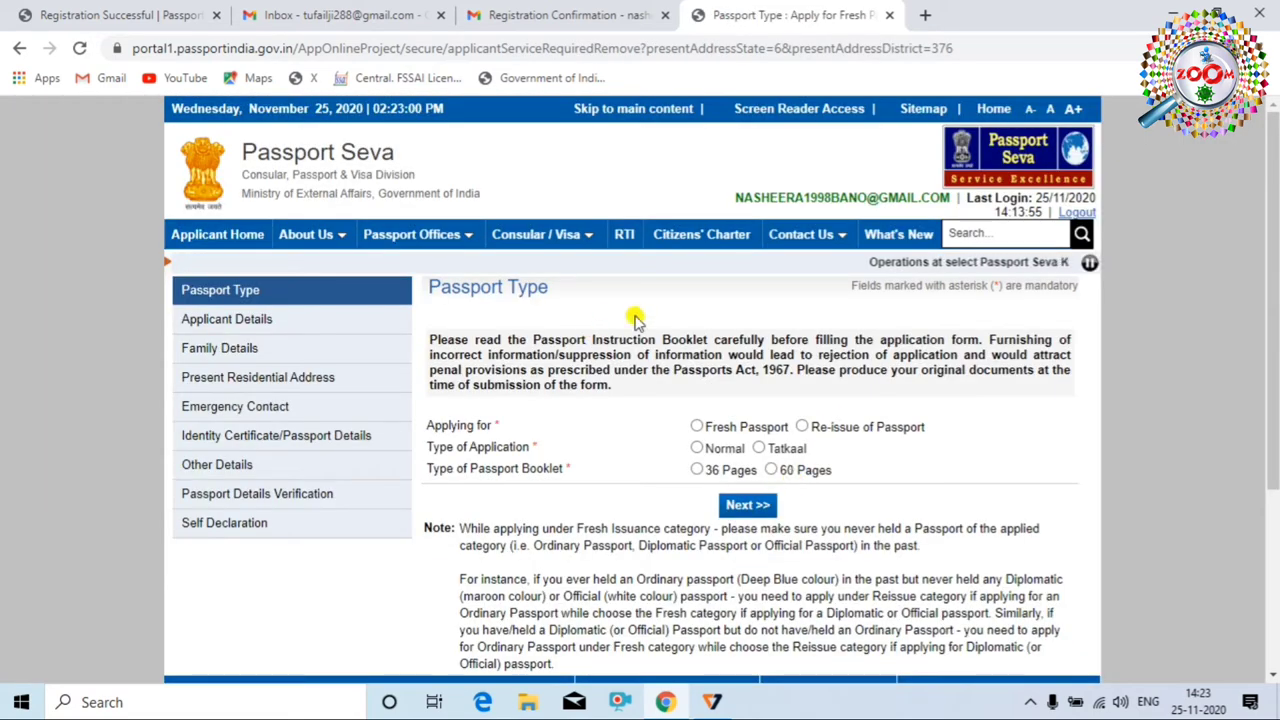
Select Re-issue of Passport with Change In Existing Personal Particulars as the reason
{"action": "scroll", "coordinate": [726, 371], "scroll_direction": "down", "scroll_amount": 2}
{"action": "scroll", "coordinate": [686, 460], "scroll_direction": "up", "scroll_amount": 2}
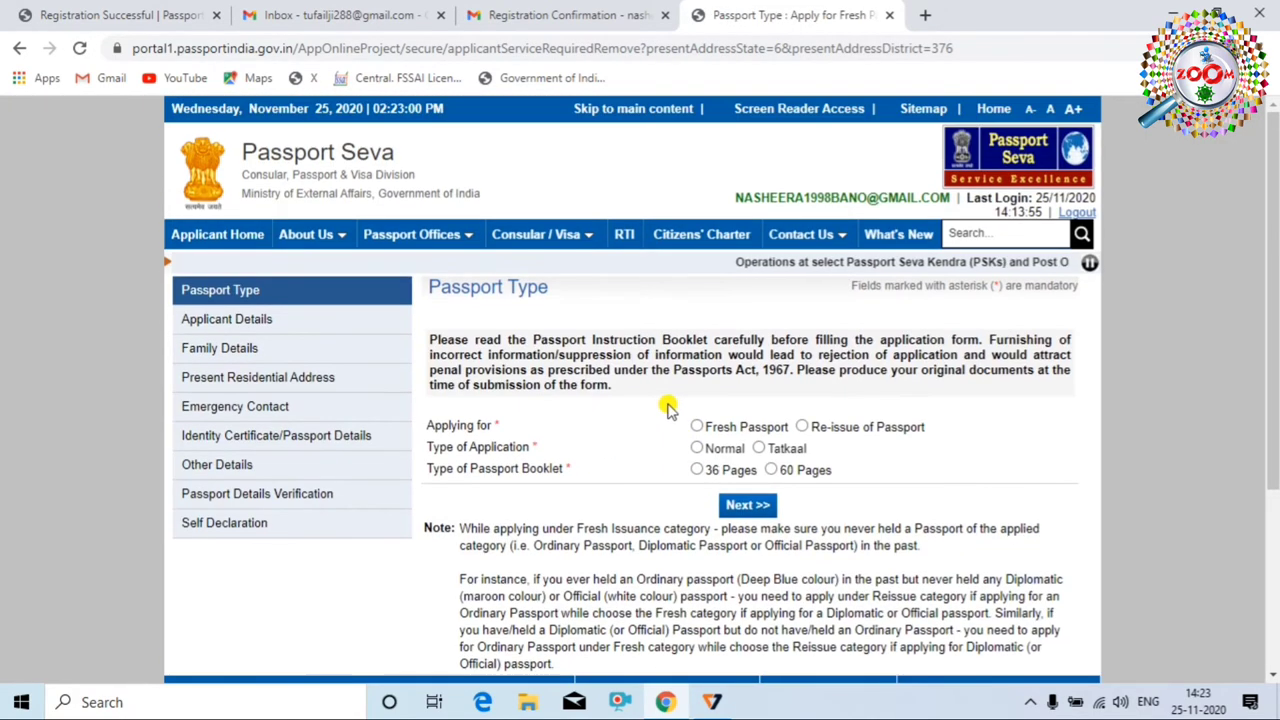
{"action": "scroll", "coordinate": [668, 407], "scroll_direction": "down", "scroll_amount": 1}
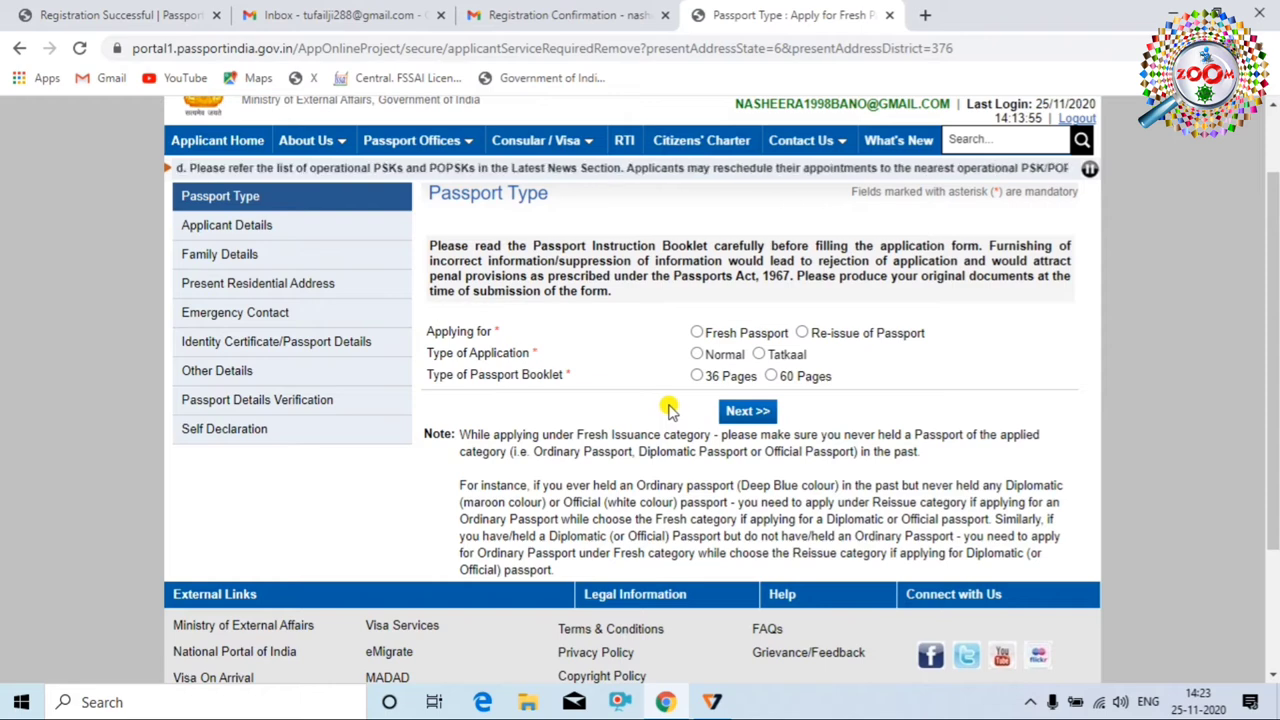
{"action": "left_click", "coordinate": [802, 333]}
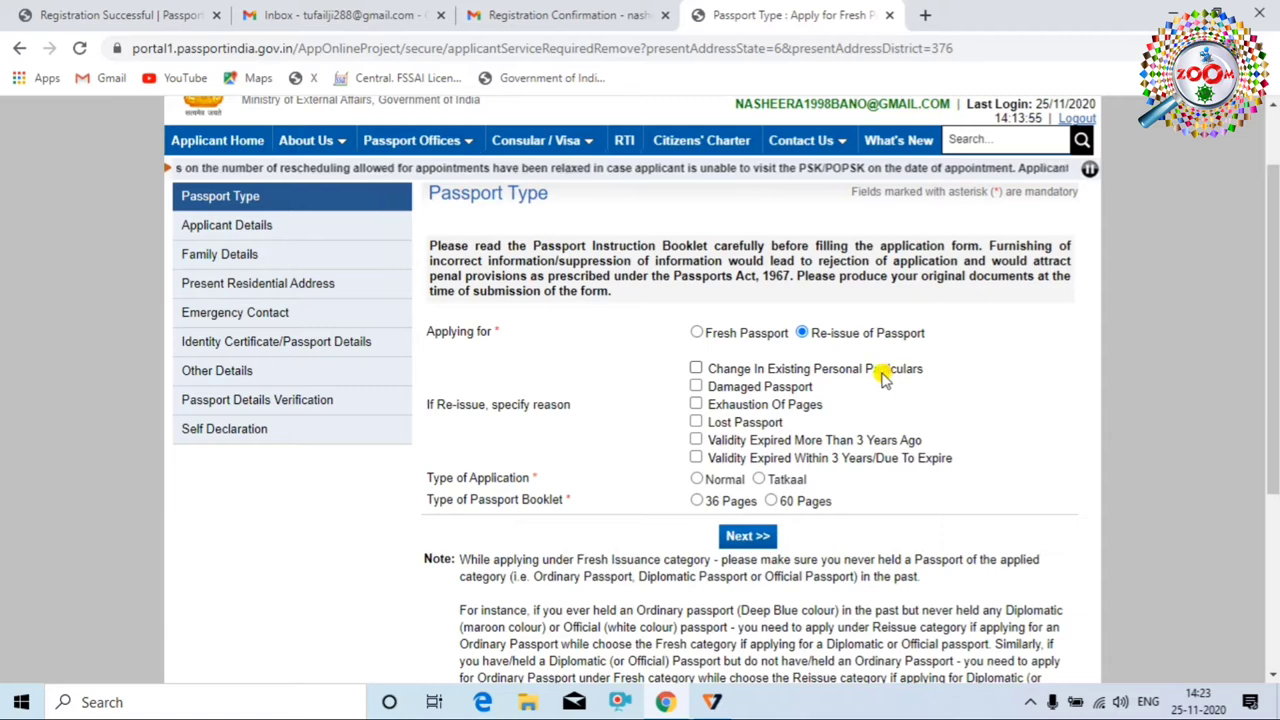
{"action": "left_click", "coordinate": [696, 371]}
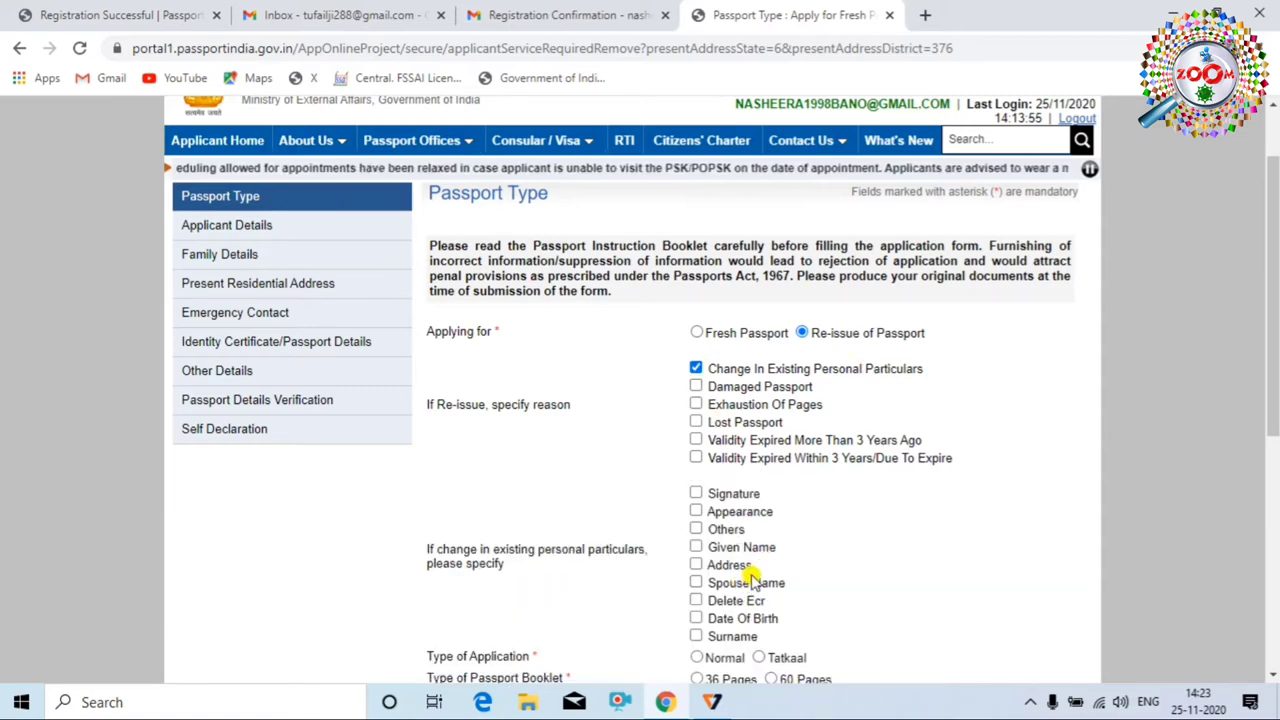
{"action": "scroll", "coordinate": [790, 550], "scroll_direction": "down", "scroll_amount": 1}
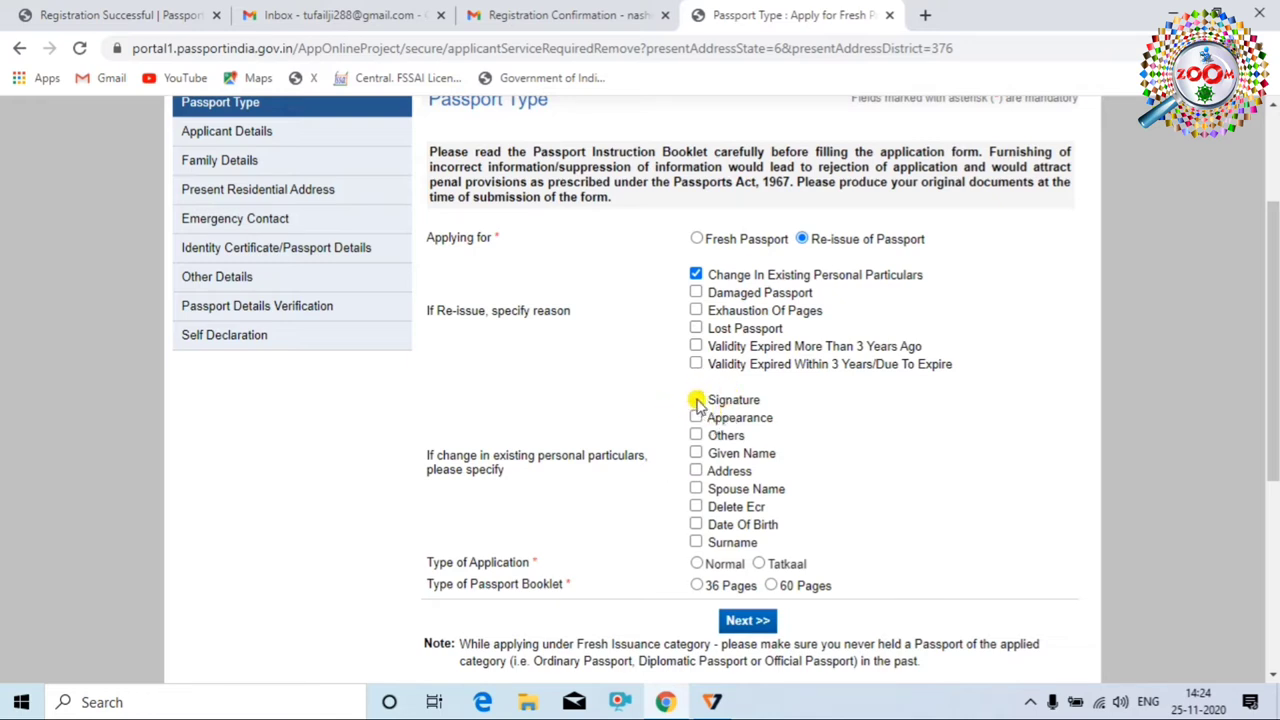
Tick Signature, Given Name, Surname, Others and Date Of Birth as the changed particulars
{"action": "left_click", "coordinate": [696, 400]}
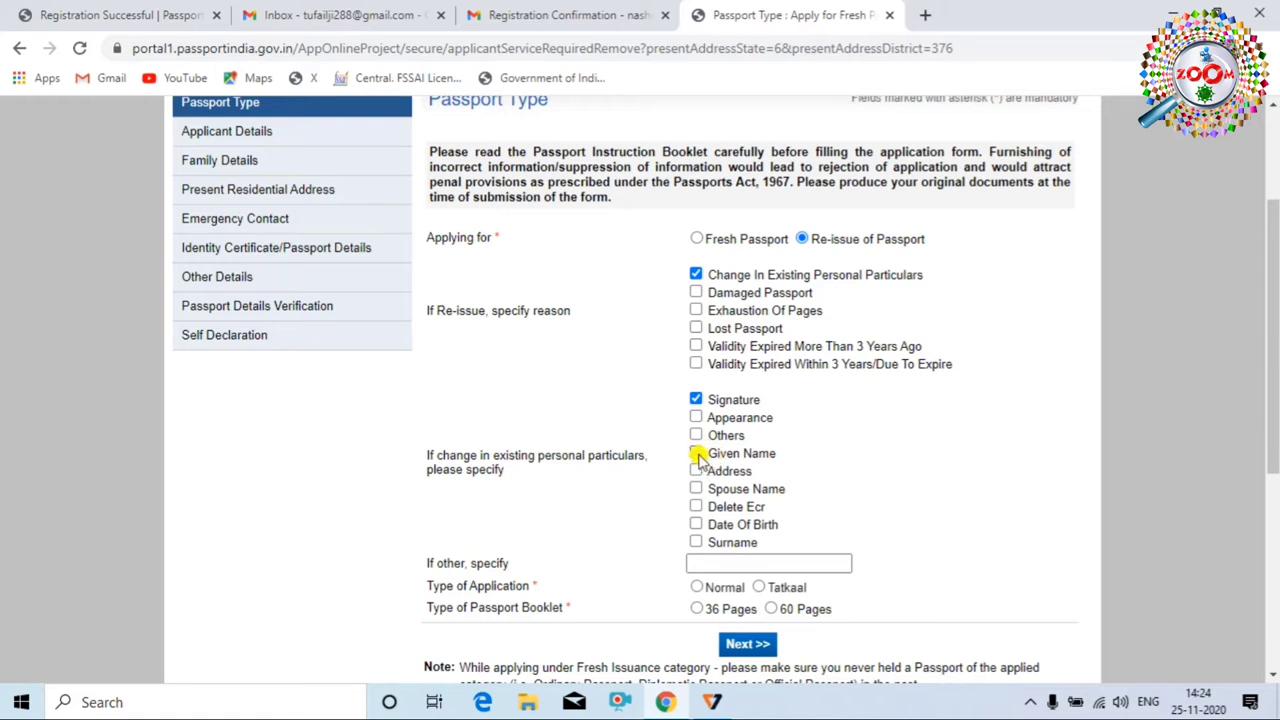
{"action": "left_click", "coordinate": [696, 455]}
{"action": "left_click", "coordinate": [696, 472]}
{"action": "left_click", "coordinate": [696, 489]}
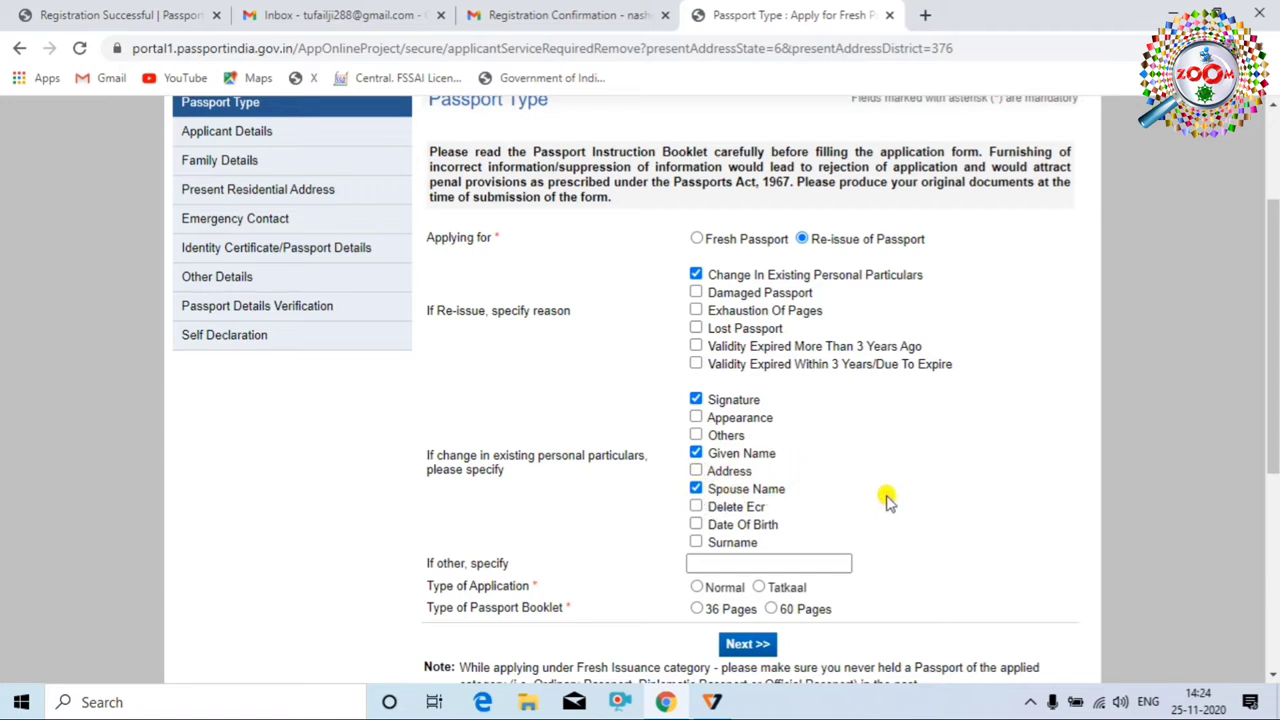
{"action": "left_click", "coordinate": [696, 489]}
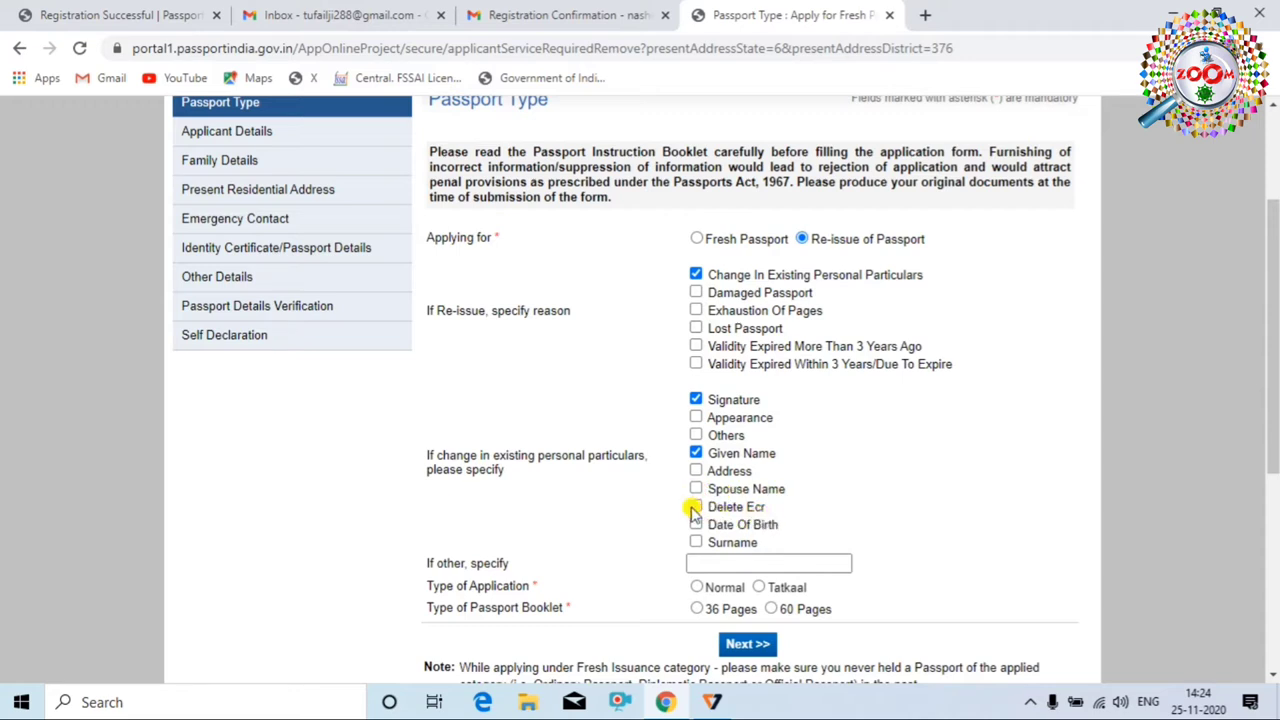
{"action": "left_click", "coordinate": [696, 506]}
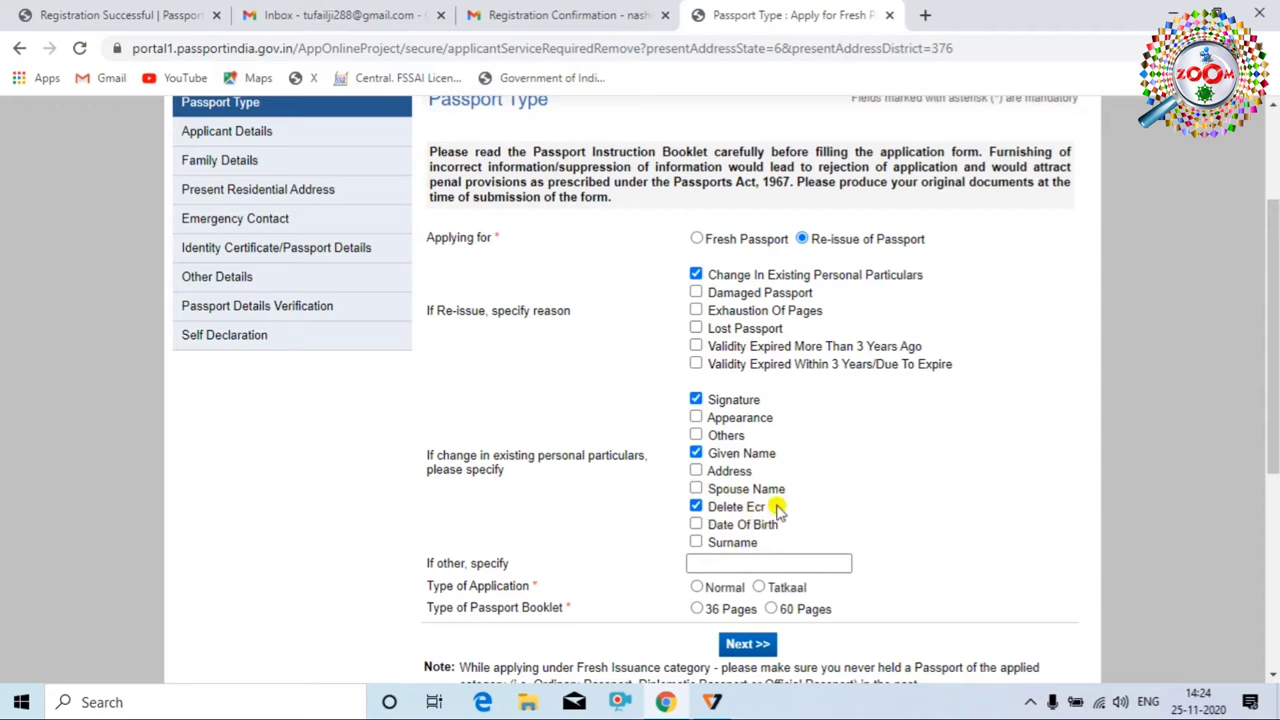
{"action": "left_click", "coordinate": [697, 507]}
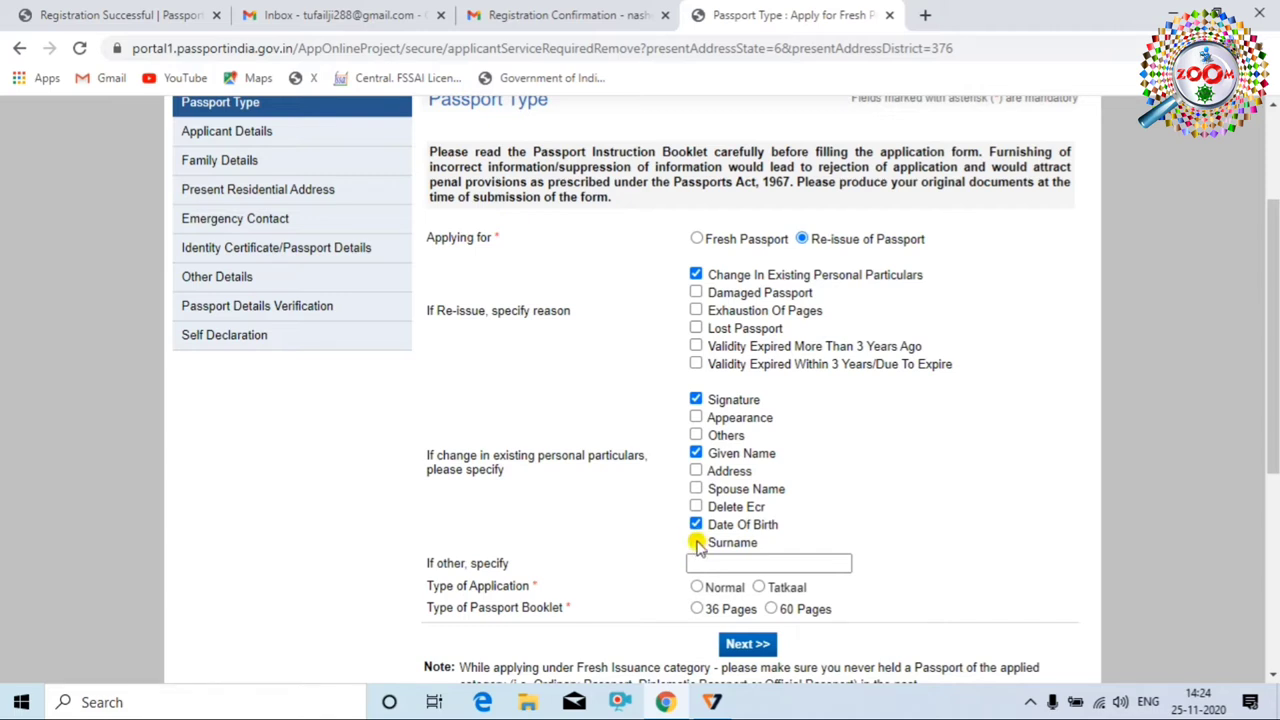
{"action": "left_click", "coordinate": [697, 542]}
{"action": "left_click", "coordinate": [696, 436]}
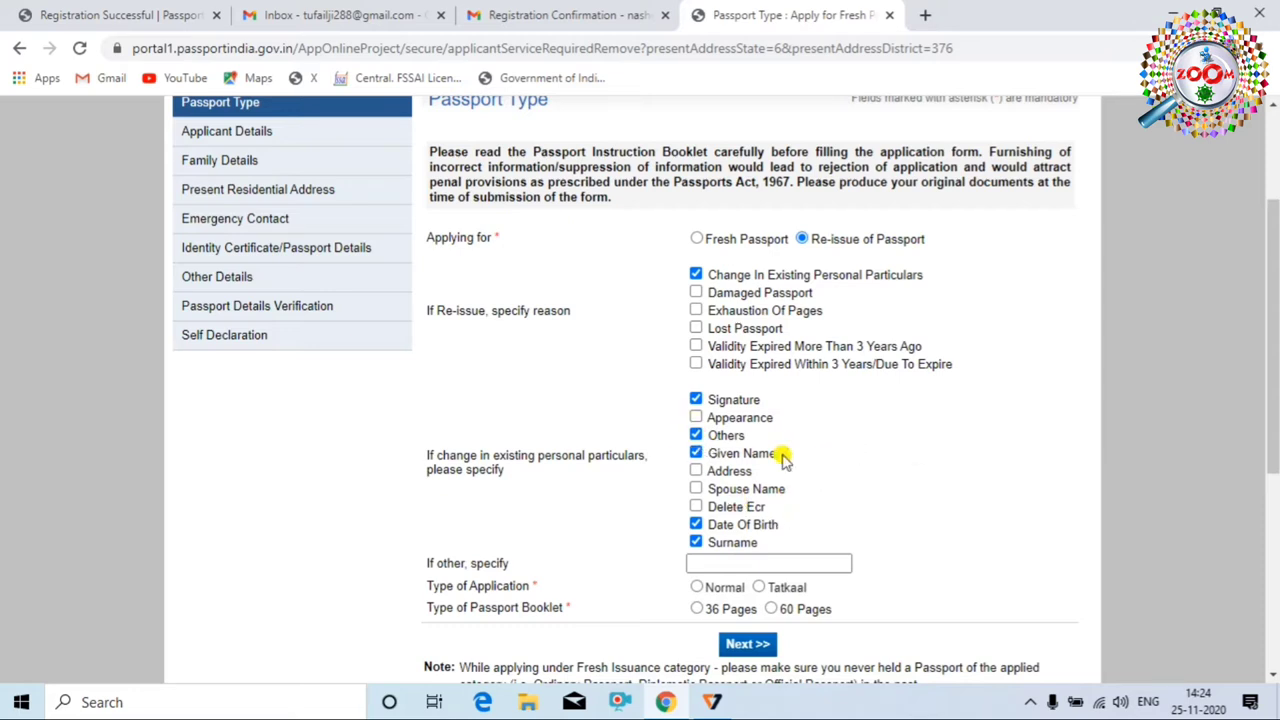
{"action": "left_click", "coordinate": [696, 523]}
{"action": "scroll", "coordinate": [798, 484], "scroll_direction": "down", "scroll_amount": 1}
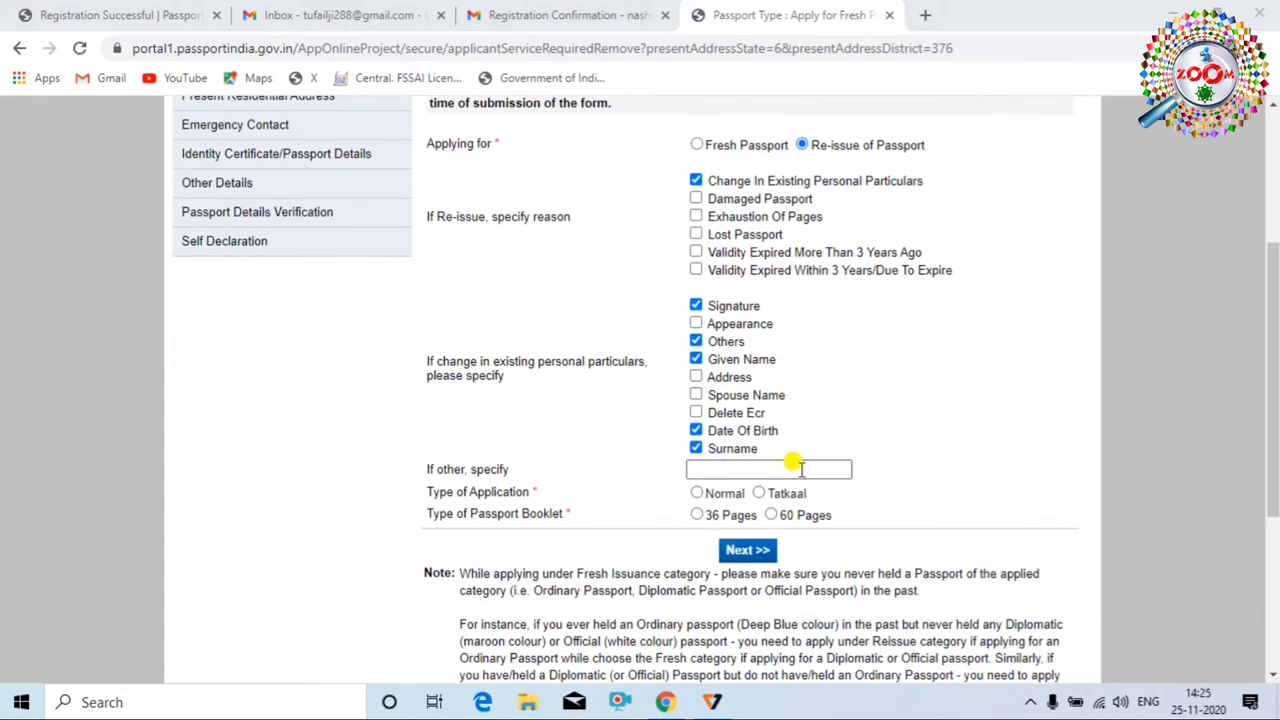
{"action": "scroll", "coordinate": [800, 470], "scroll_direction": "up", "scroll_amount": 1}
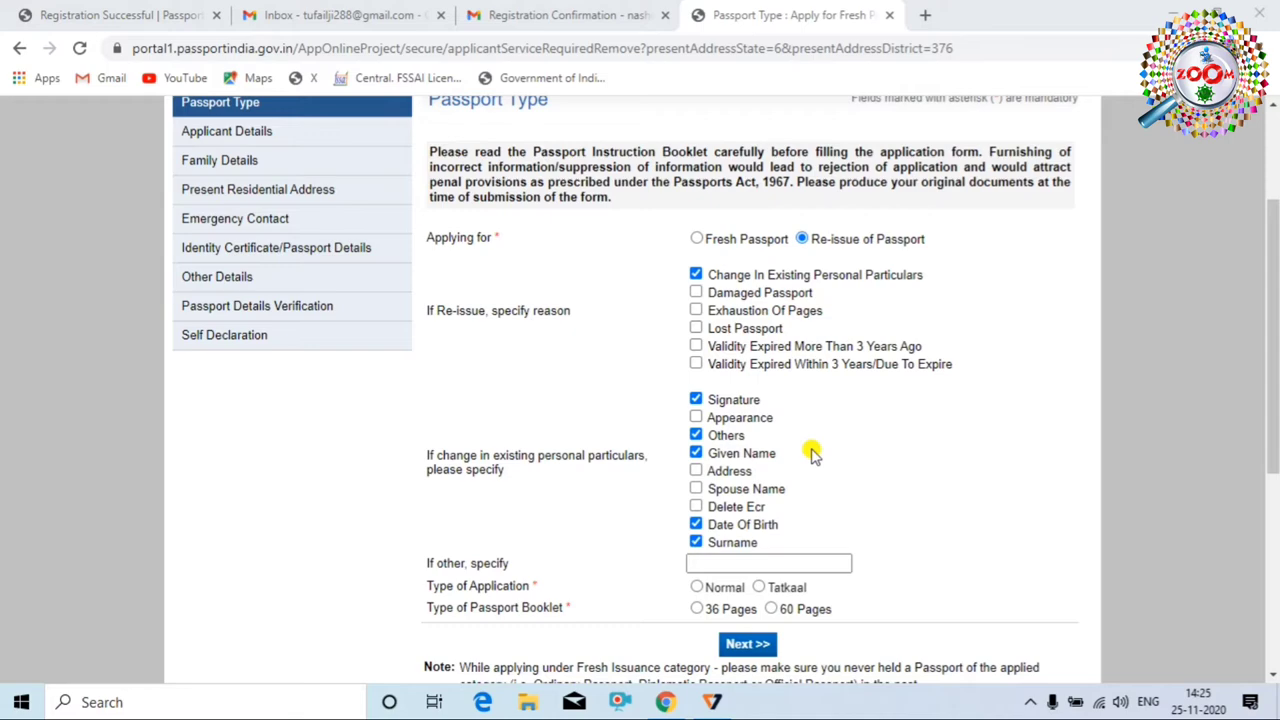
{"action": "scroll", "coordinate": [798, 460], "scroll_direction": "down", "scroll_amount": 1}
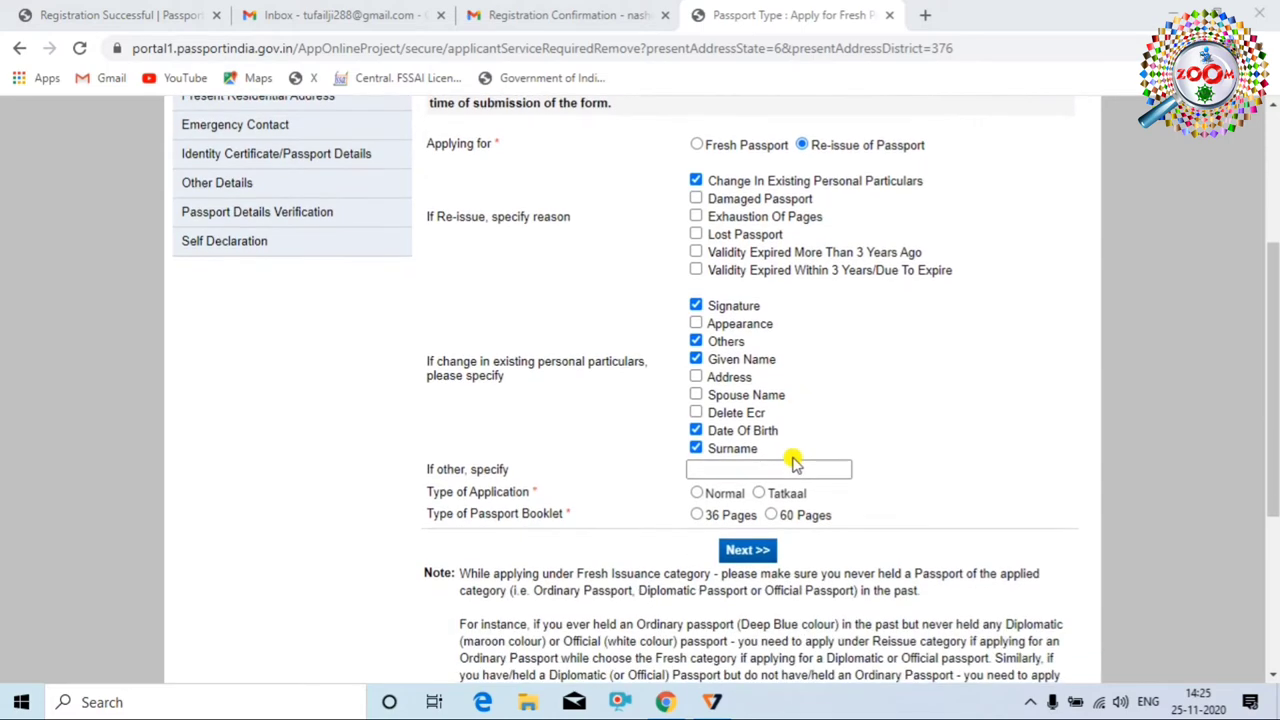
{"action": "scroll", "coordinate": [780, 458], "scroll_direction": "up", "scroll_amount": 2}
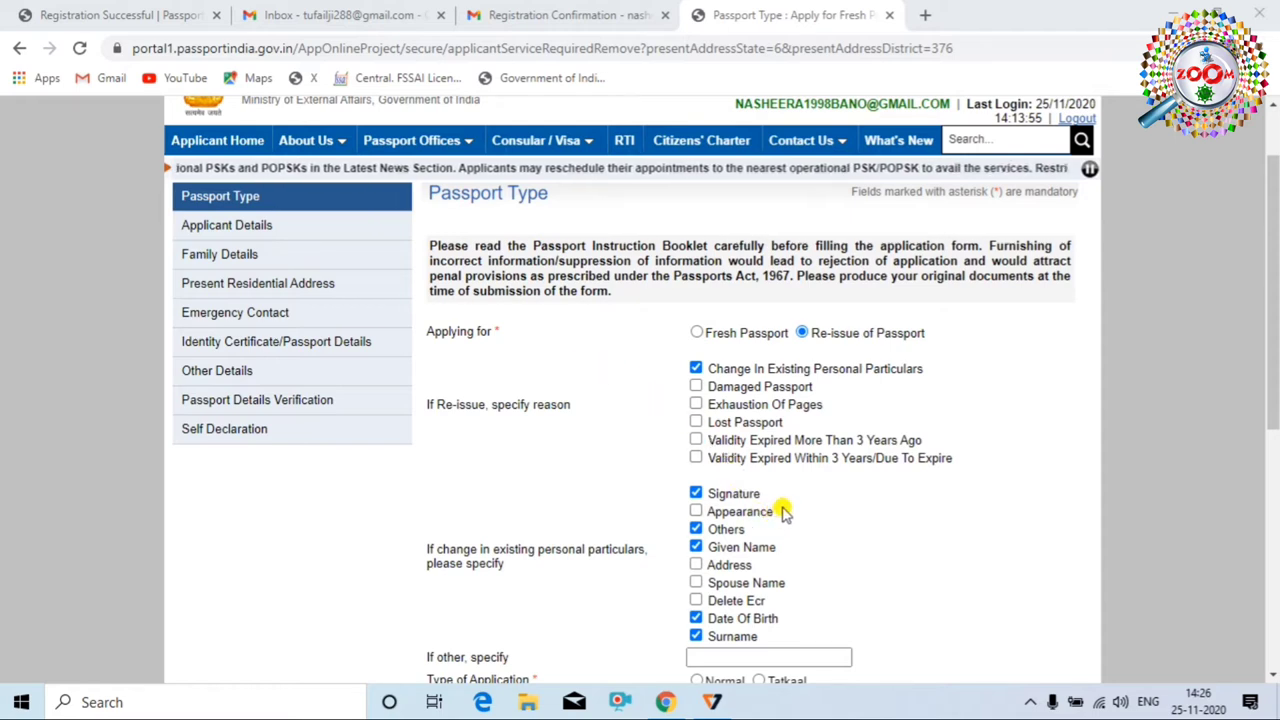
{"action": "scroll", "coordinate": [770, 500], "scroll_direction": "down", "scroll_amount": 1}
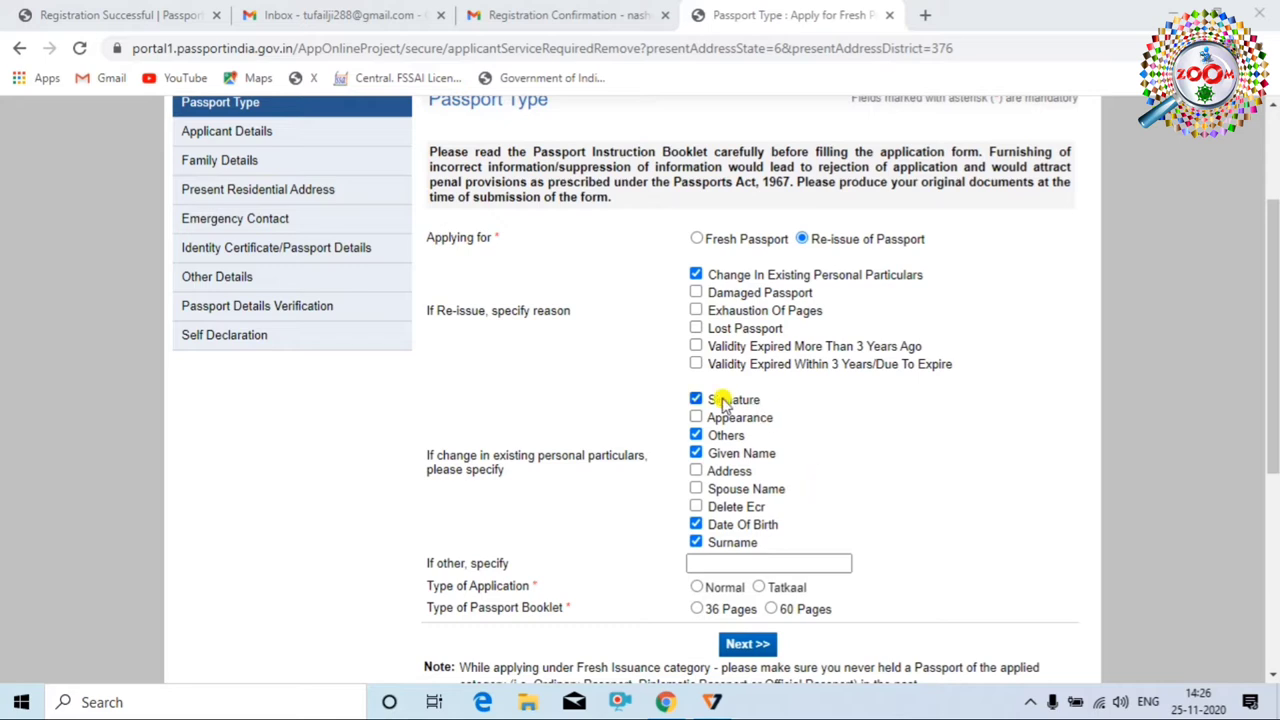
Revise the changed particulars: clear Signature, Others, Given Name and Surname, and keep Date Of Birth and Spouse Name
{"action": "left_click", "coordinate": [695, 435]}
{"action": "left_click", "coordinate": [696, 454]}
{"action": "left_click", "coordinate": [697, 400]}
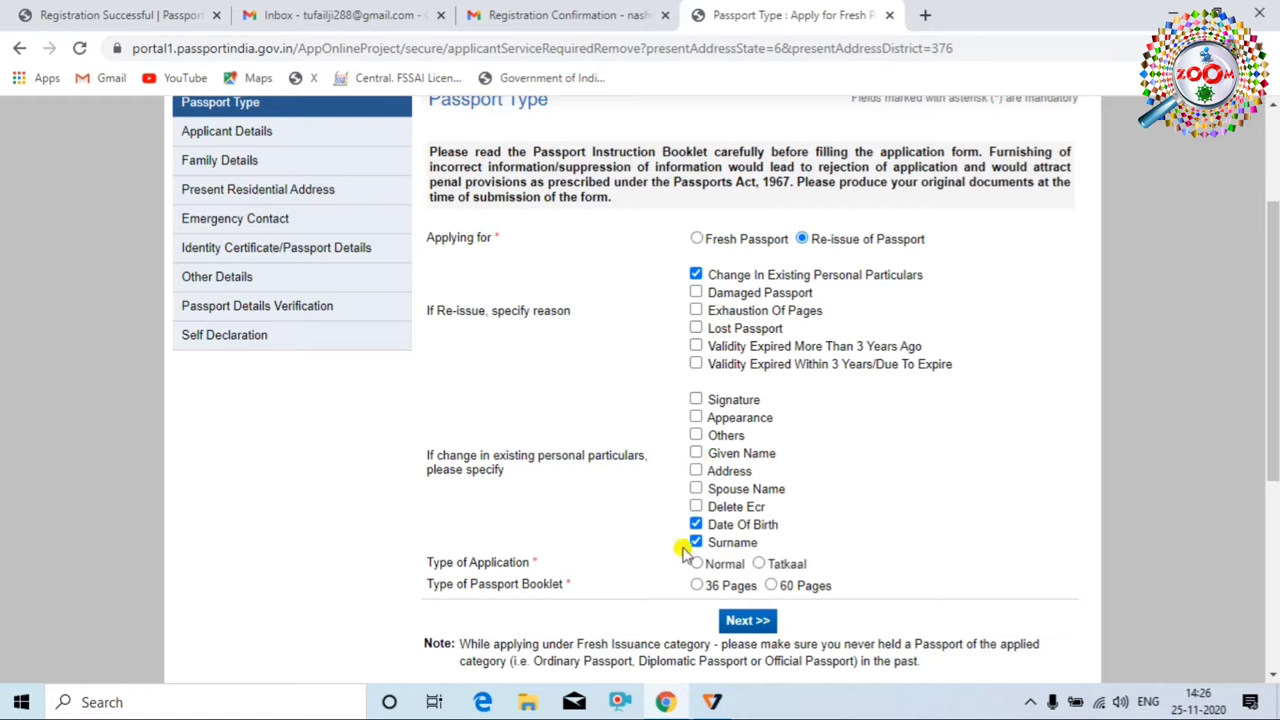
{"action": "left_click", "coordinate": [696, 471]}
{"action": "left_click", "coordinate": [696, 542]}
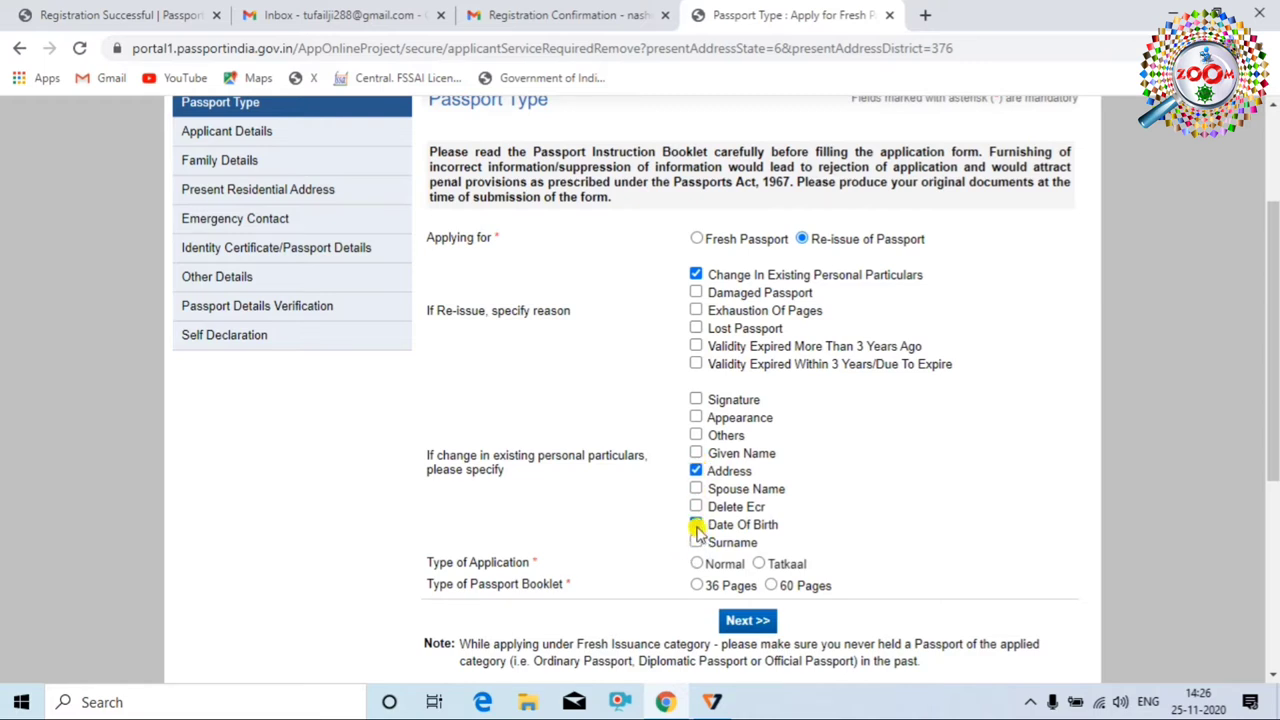
{"action": "left_click", "coordinate": [696, 526]}
{"action": "left_click", "coordinate": [696, 525]}
{"action": "left_click", "coordinate": [697, 471]}
{"action": "left_click", "coordinate": [696, 489]}
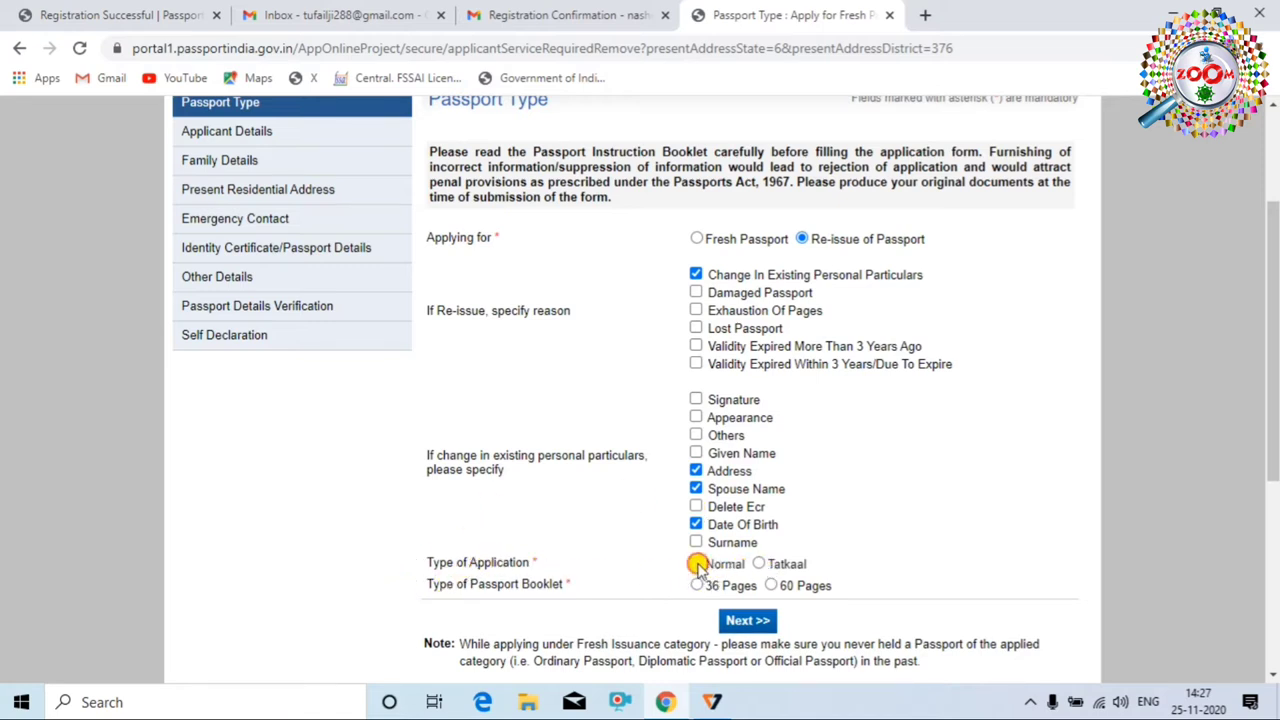
Choose a Normal application with a 36-page booklet and save the Passport Type section
{"action": "left_click", "coordinate": [697, 564]}
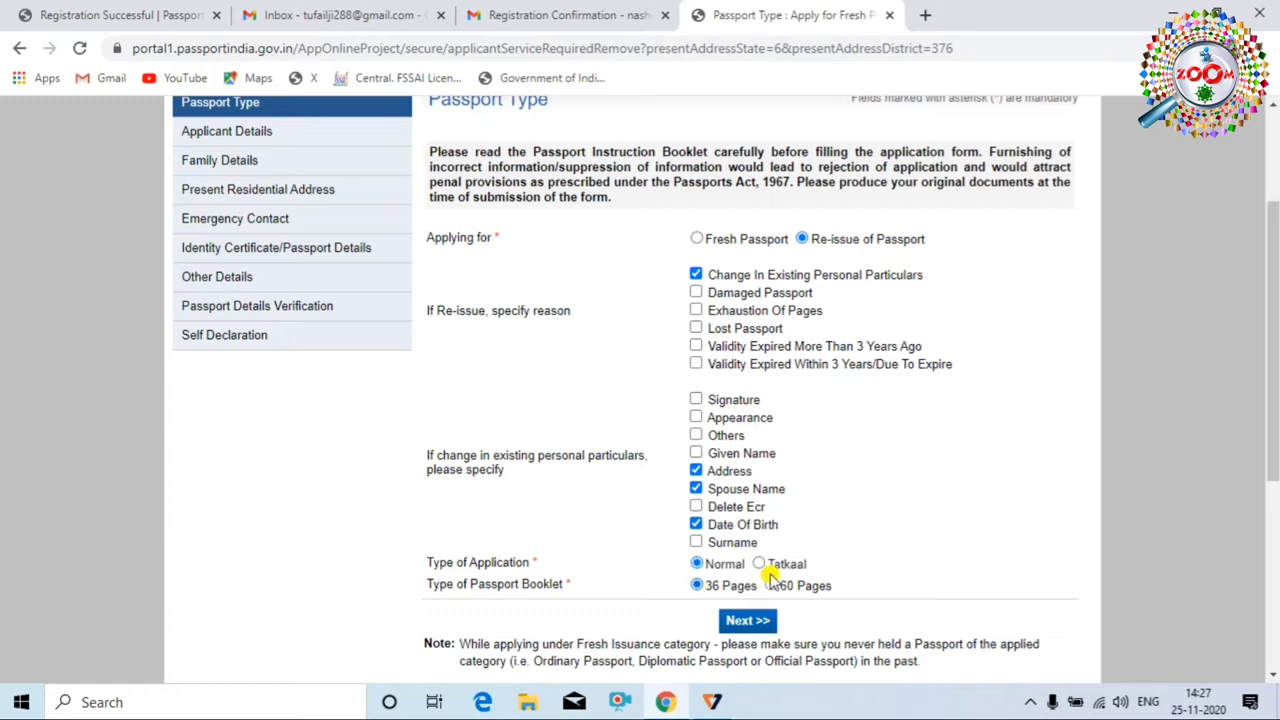
{"action": "left_click", "coordinate": [697, 585]}
{"action": "left_click", "coordinate": [745, 622]}
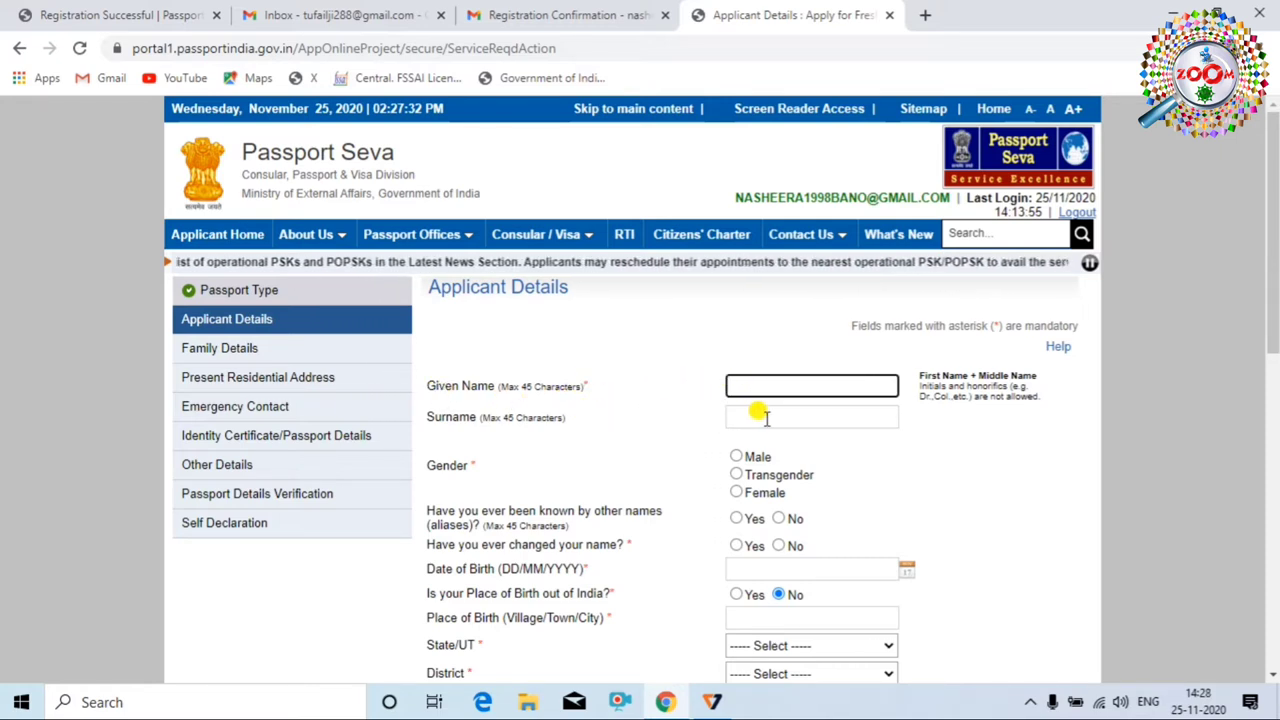
{"action": "left_click", "coordinate": [737, 457]}
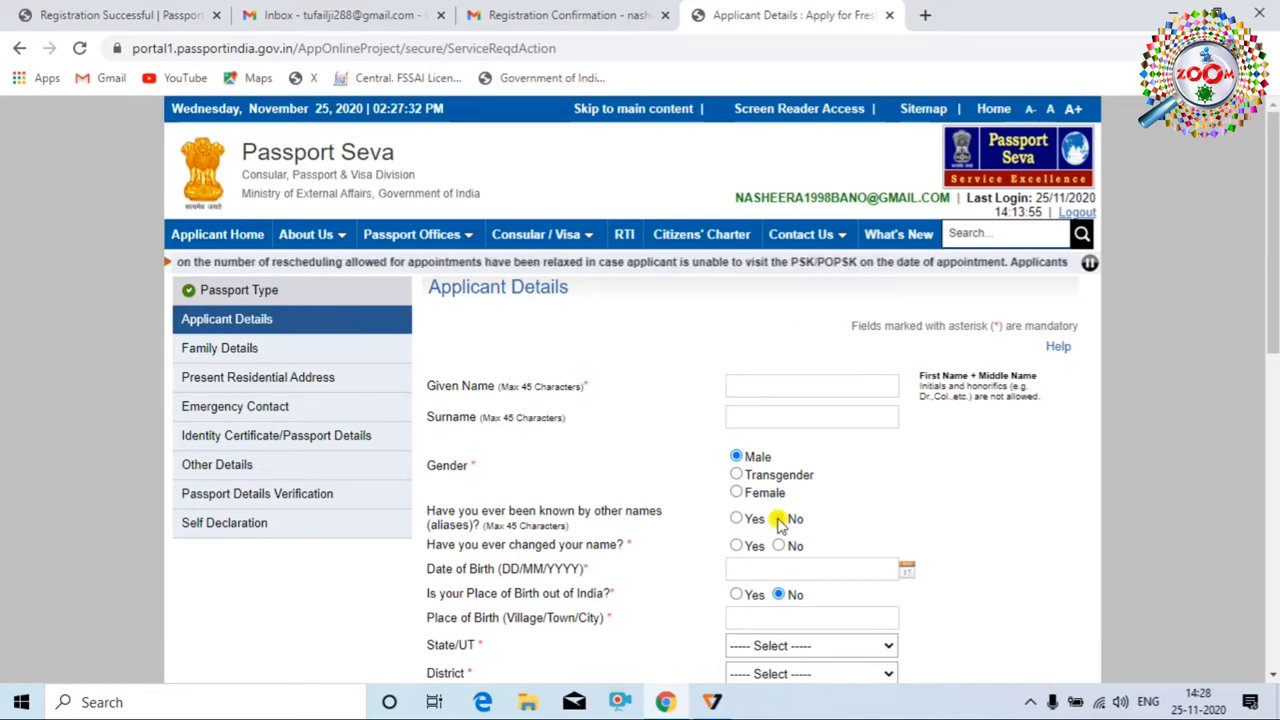
{"action": "left_click", "coordinate": [779, 519]}
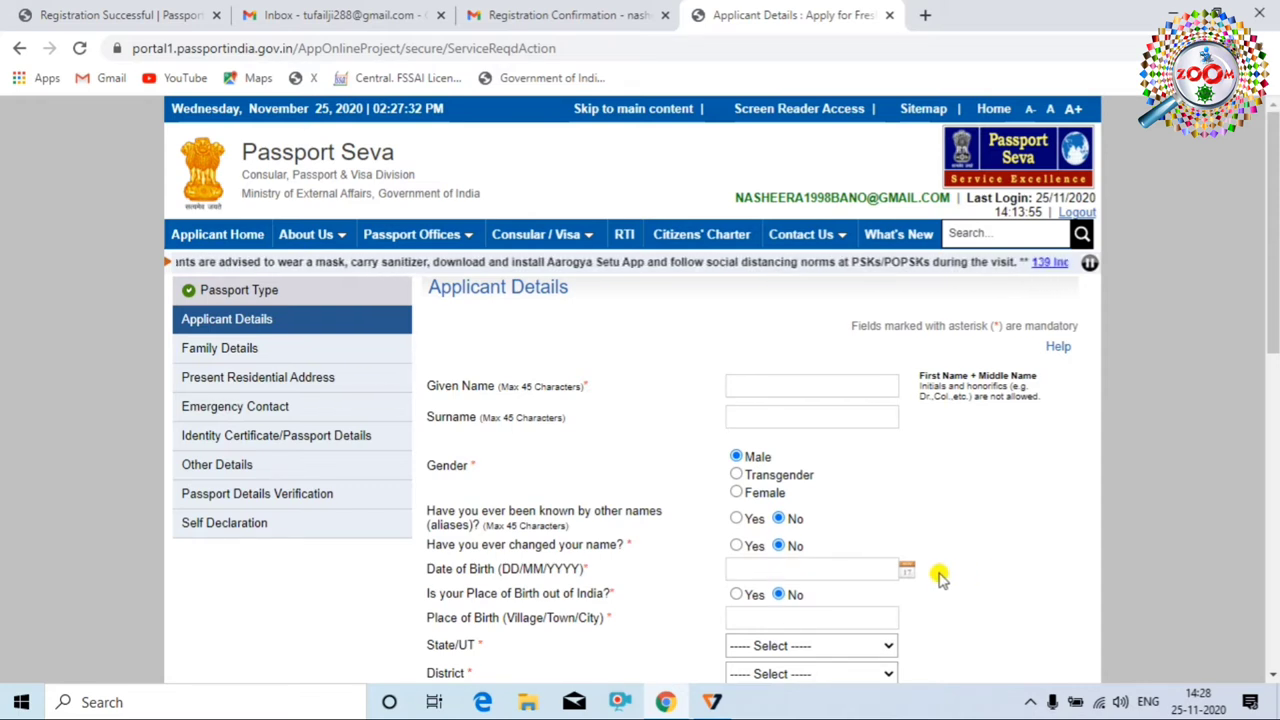
{"action": "left_click", "coordinate": [905, 569]}
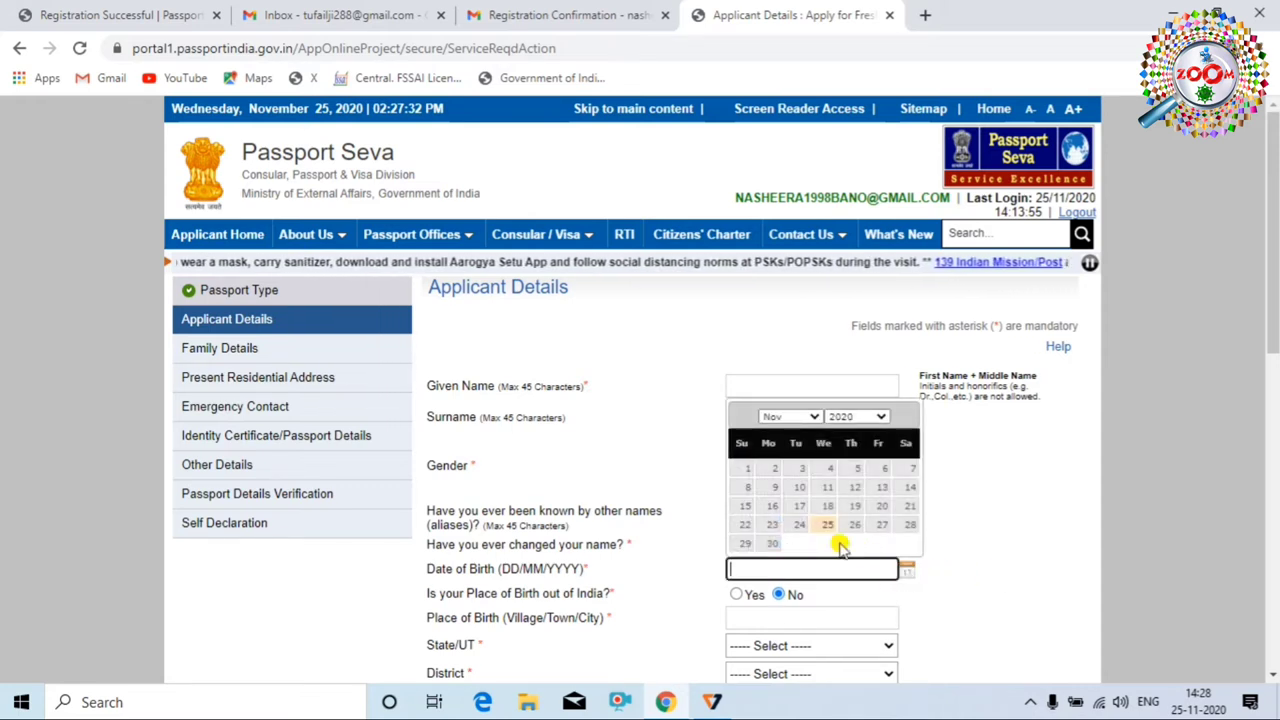
{"action": "left_click", "coordinate": [875, 416]}
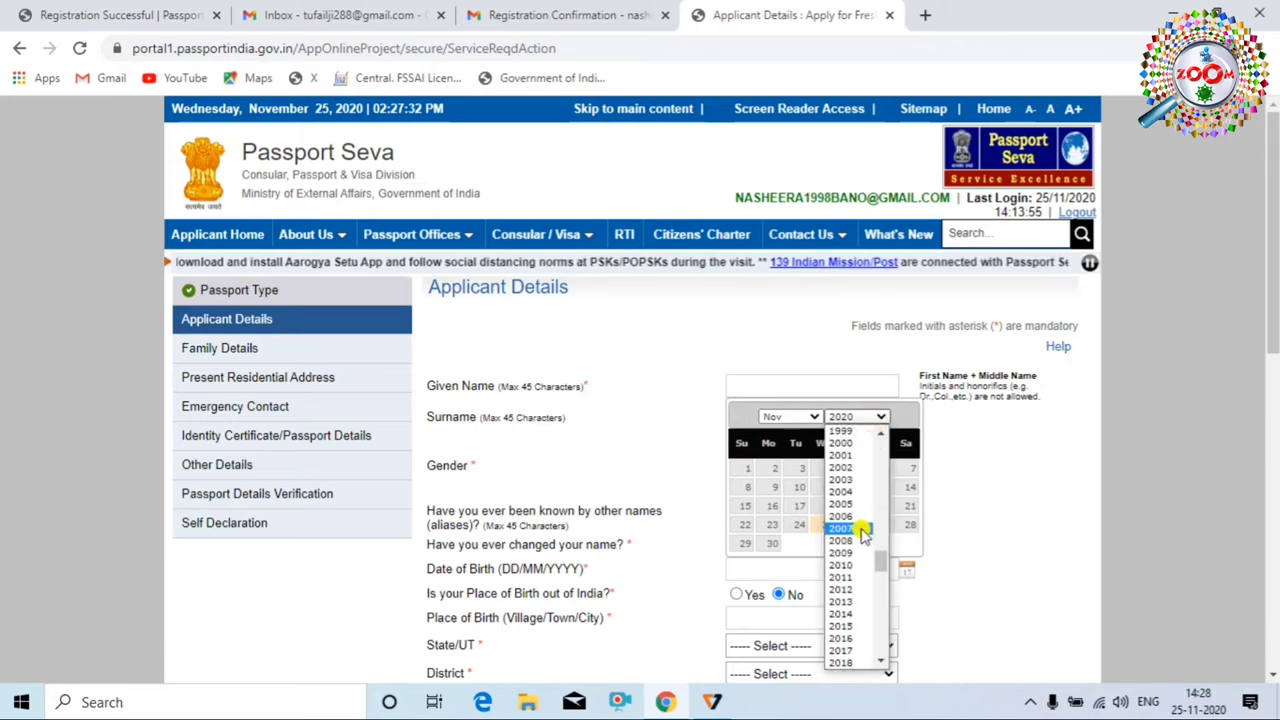
{"action": "scroll", "coordinate": [767, 428], "scroll_direction": "down", "scroll_amount": 2}
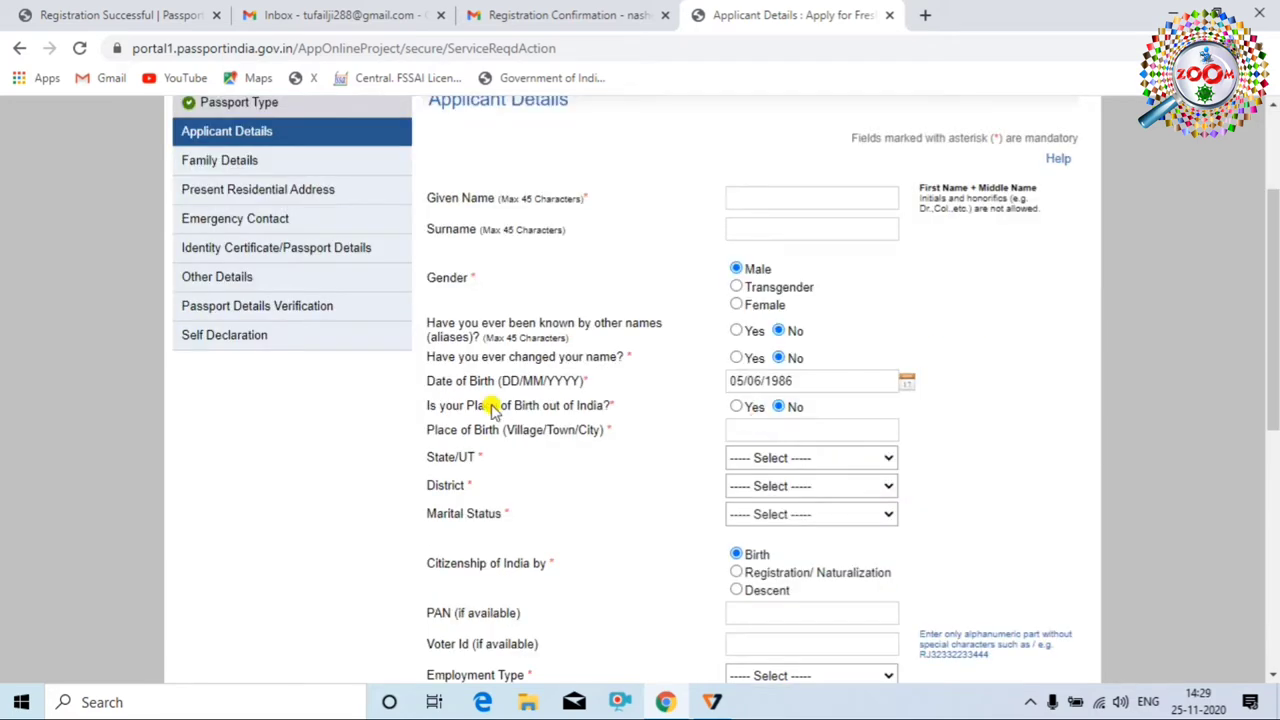
Set the place of birth within India, in Bihar state and Madhubani district
{"action": "left_click", "coordinate": [779, 408]}
{"action": "left_click", "coordinate": [866, 457]}
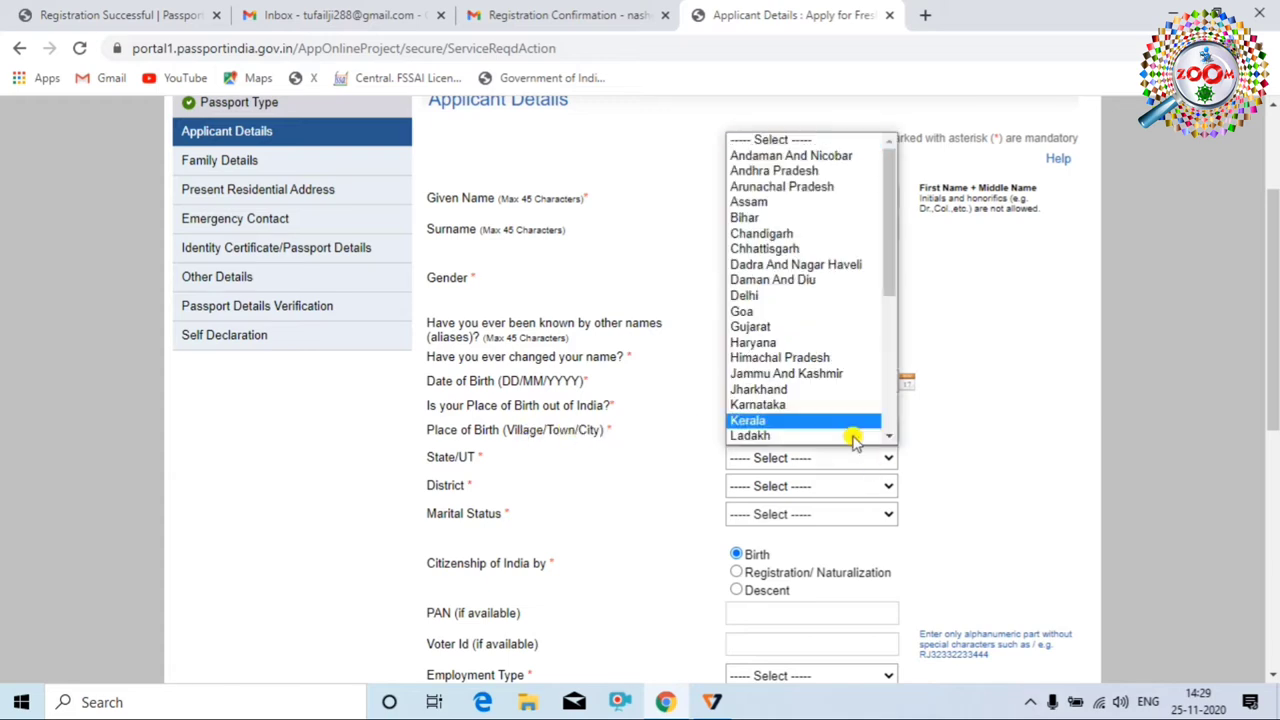
{"action": "left_click", "coordinate": [843, 217]}
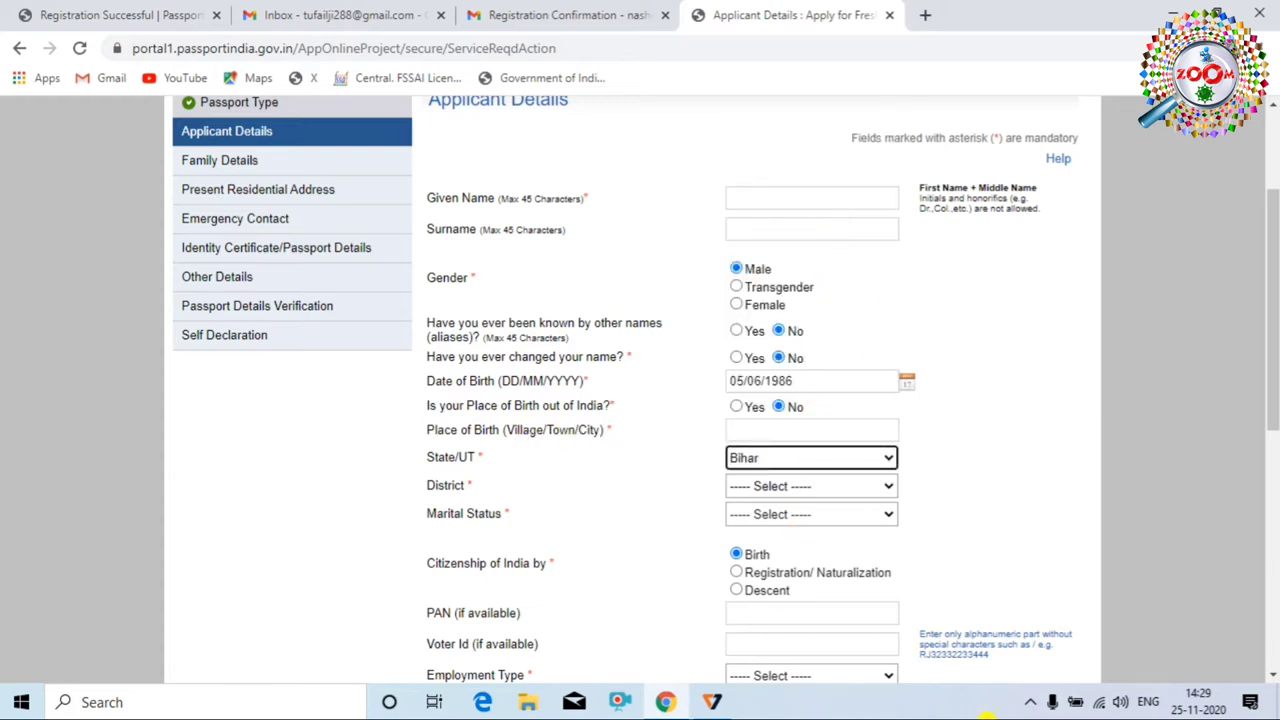
{"action": "left_click", "coordinate": [849, 486]}
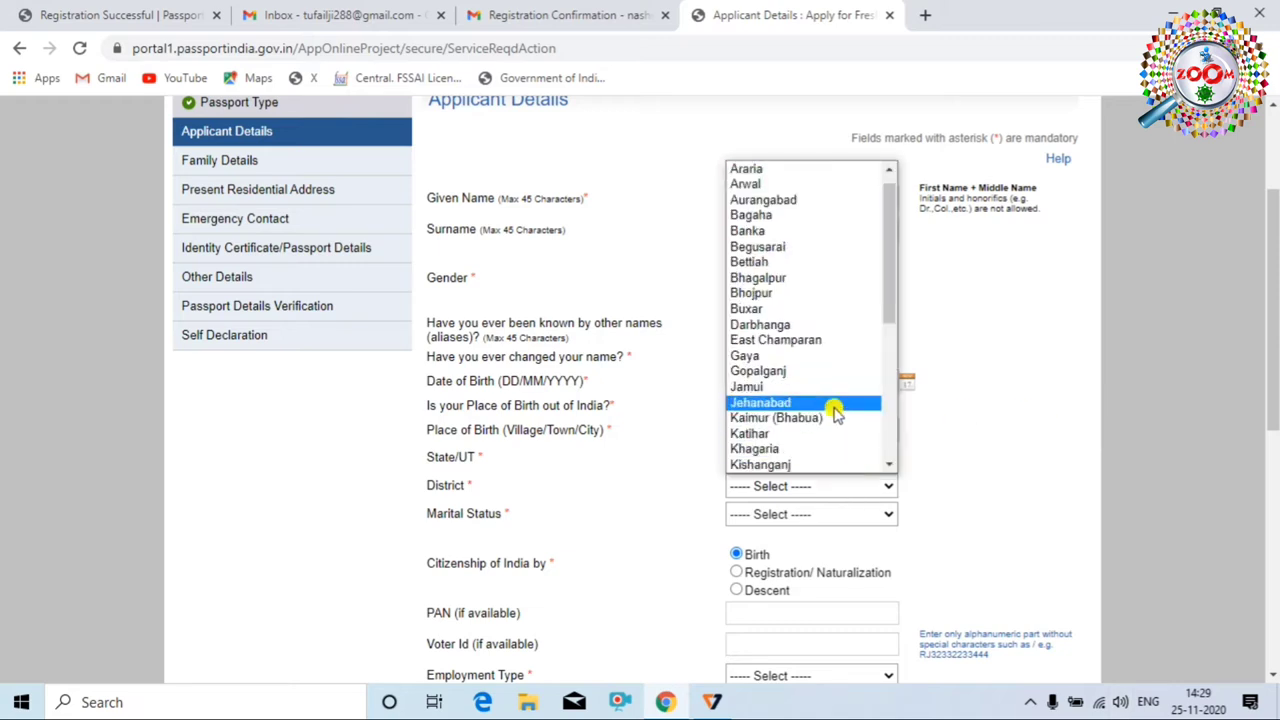
{"action": "scroll", "coordinate": [835, 415], "scroll_direction": "down", "scroll_amount": 3}
{"action": "left_click", "coordinate": [810, 324]}
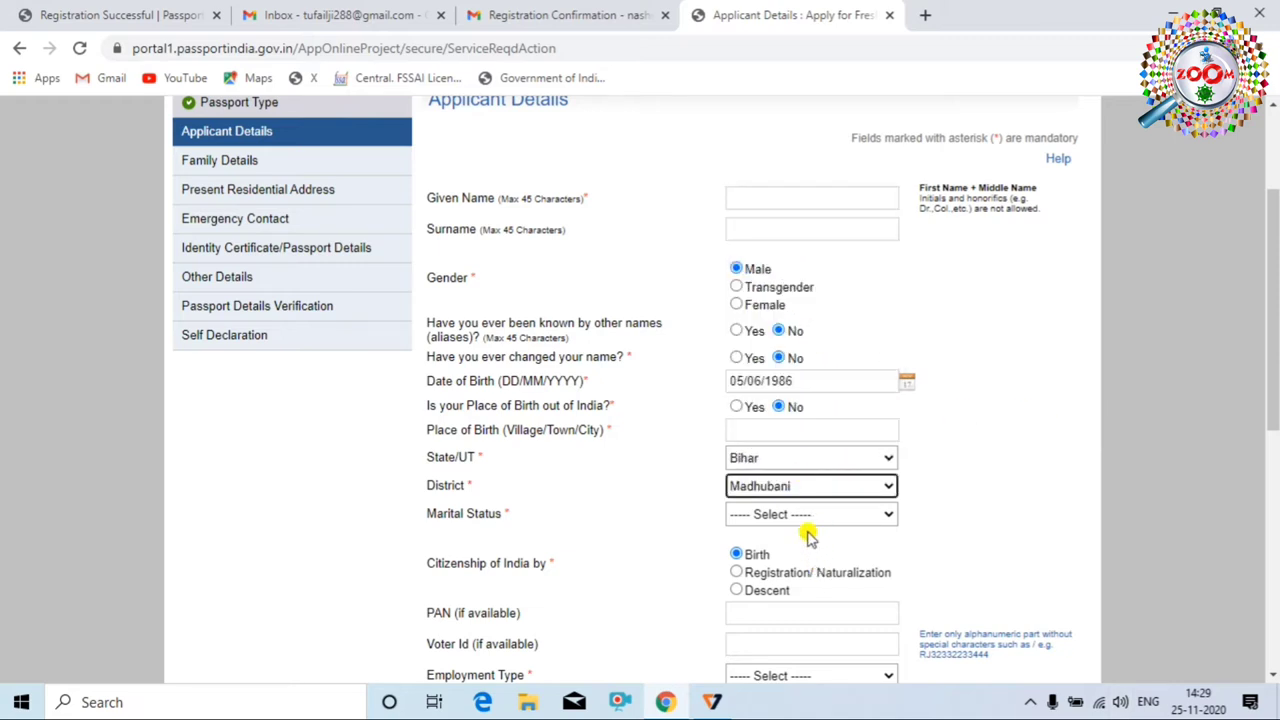
Set marital status Single, employment Self Employed, and No to parent/spouse in government service
{"action": "left_click", "coordinate": [847, 514]}
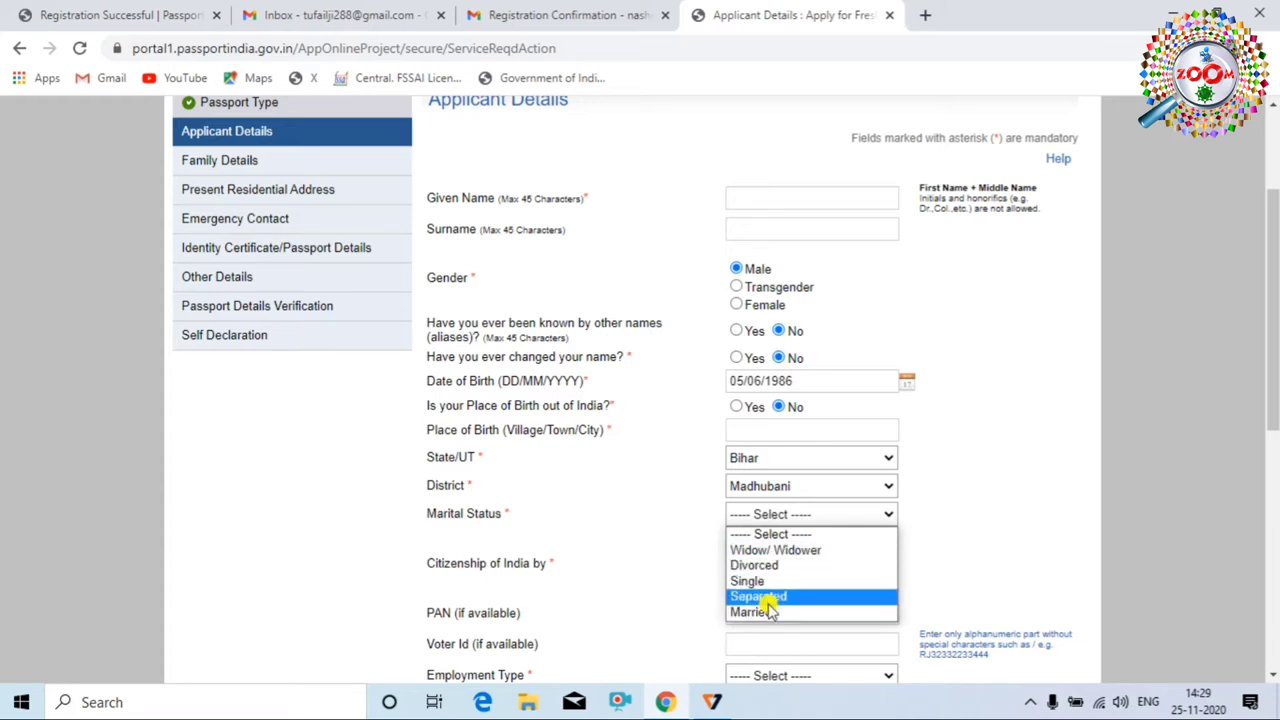
{"action": "left_click", "coordinate": [745, 582]}
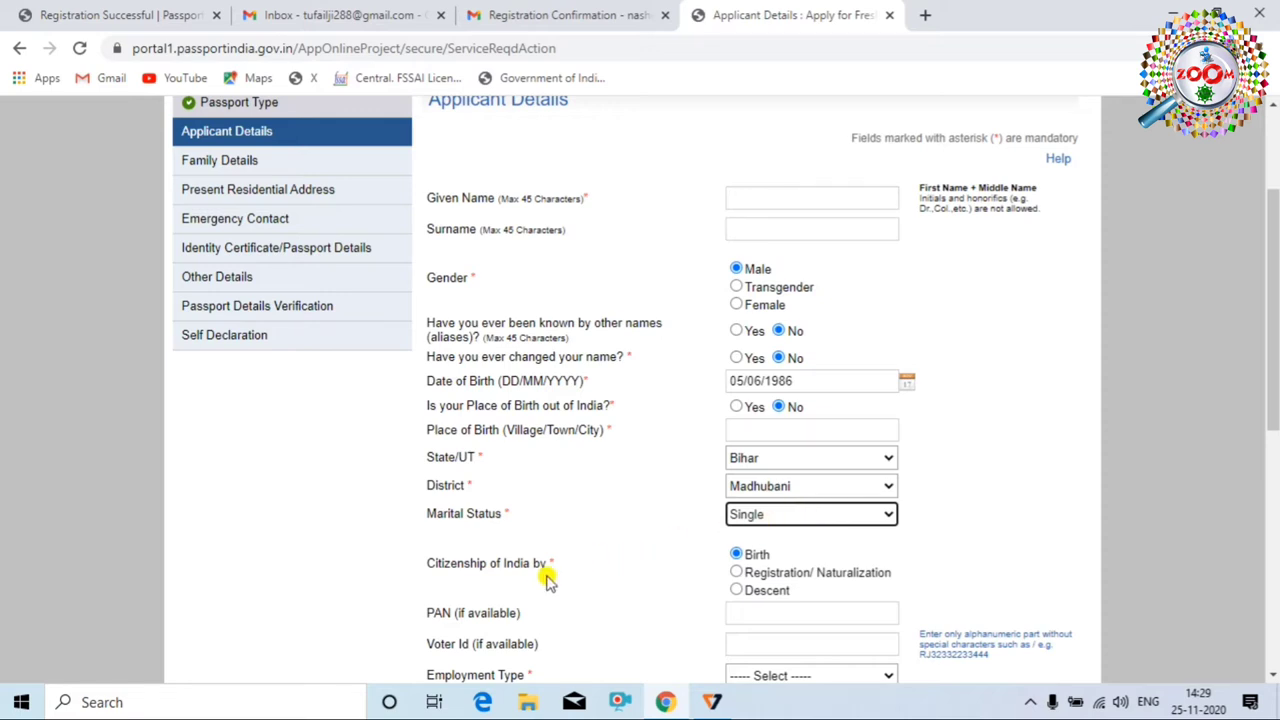
{"action": "scroll", "coordinate": [531, 571], "scroll_direction": "down", "scroll_amount": 2}
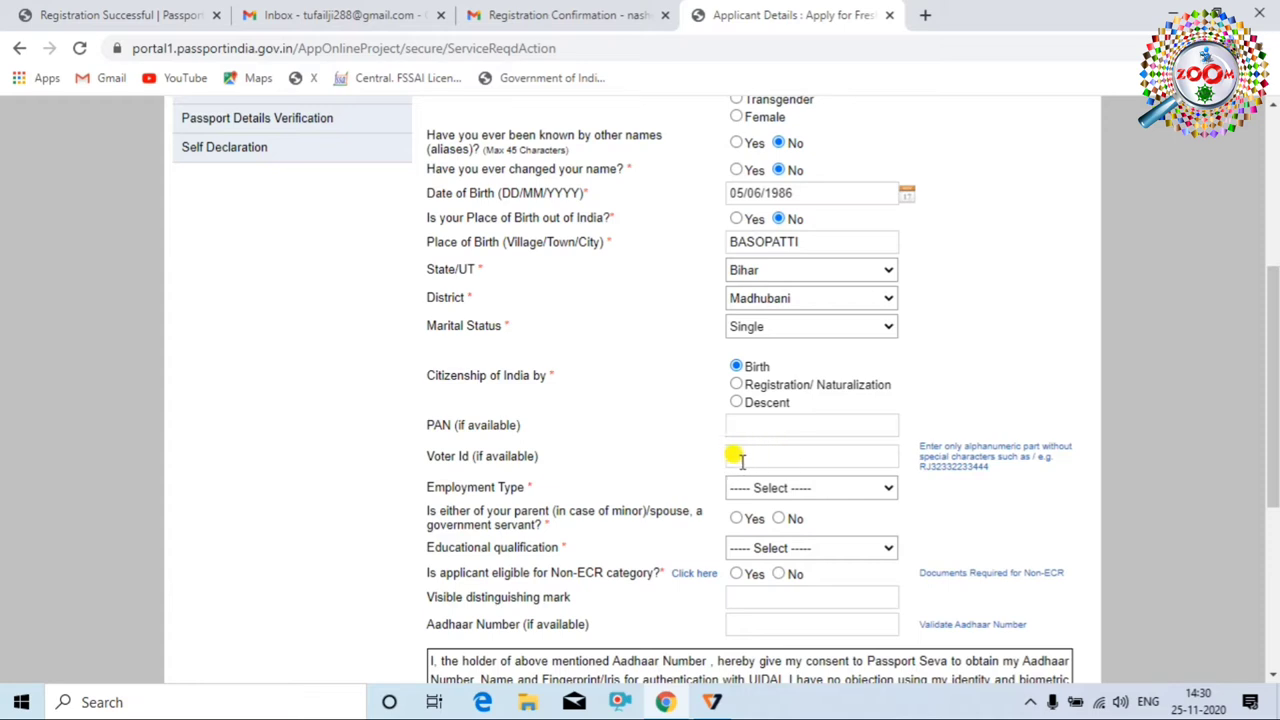
{"action": "left_click", "coordinate": [849, 487]}
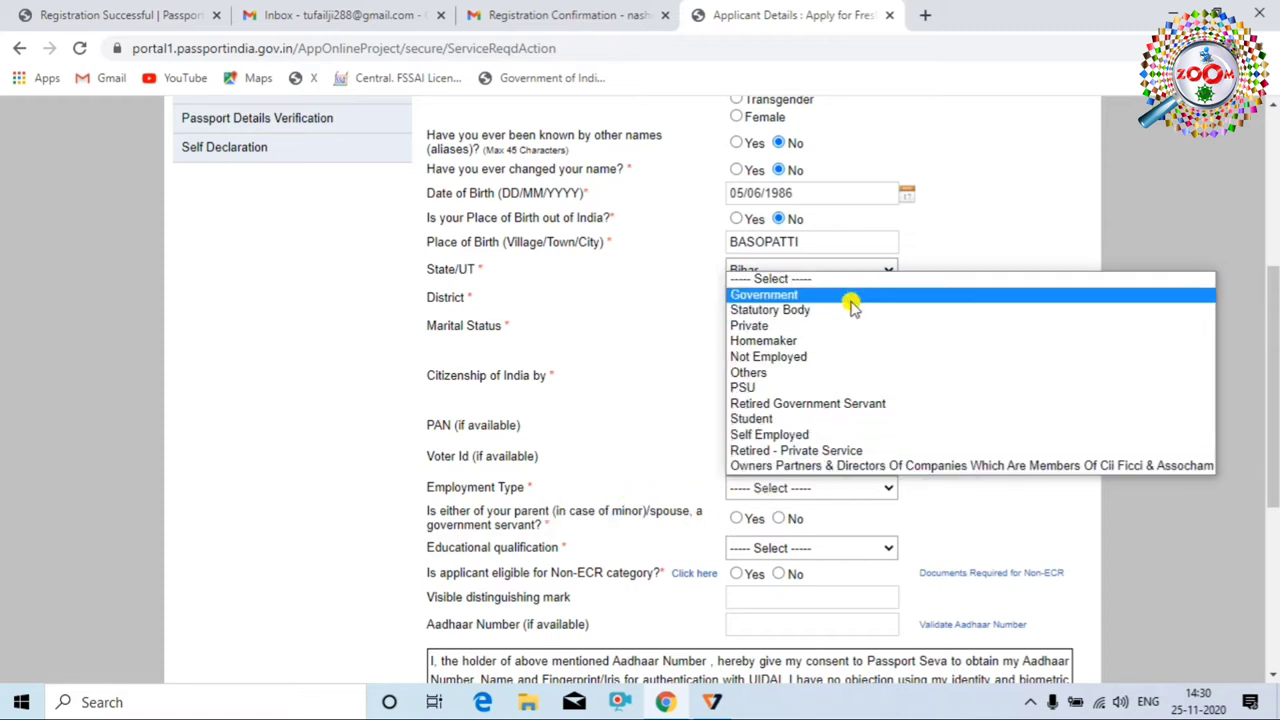
{"action": "left_click", "coordinate": [780, 436]}
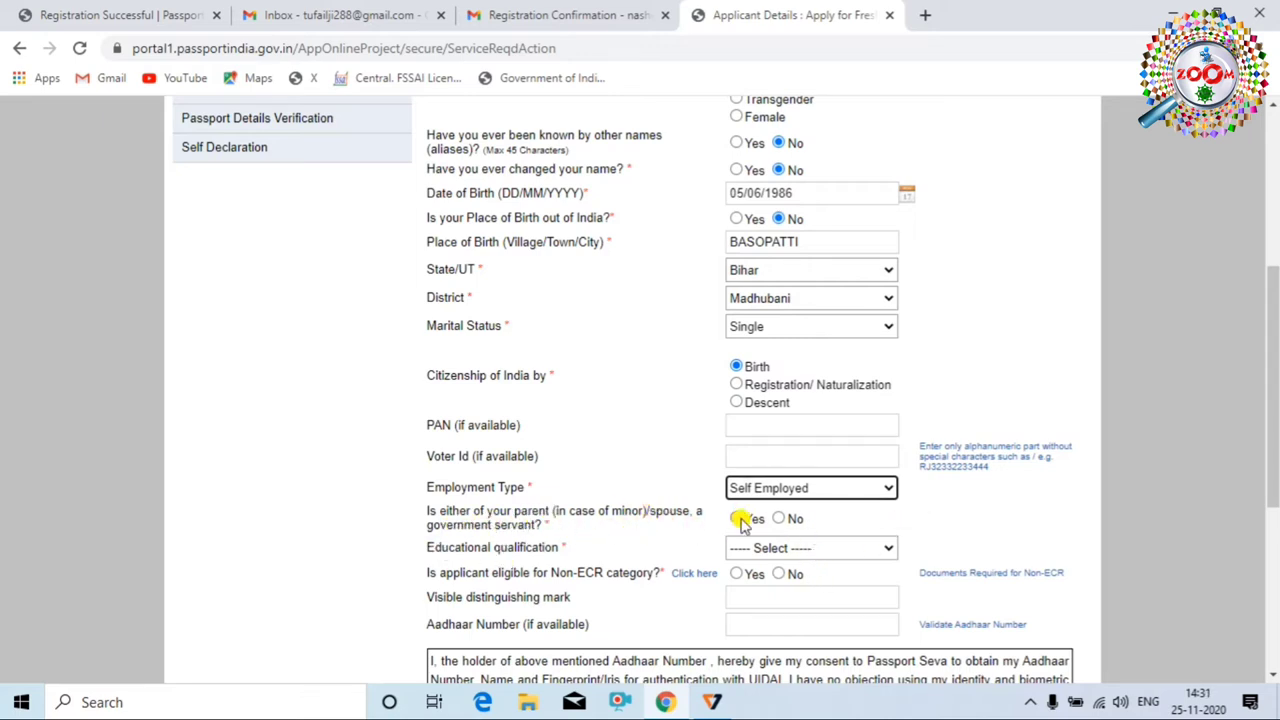
{"action": "left_click", "coordinate": [784, 523]}
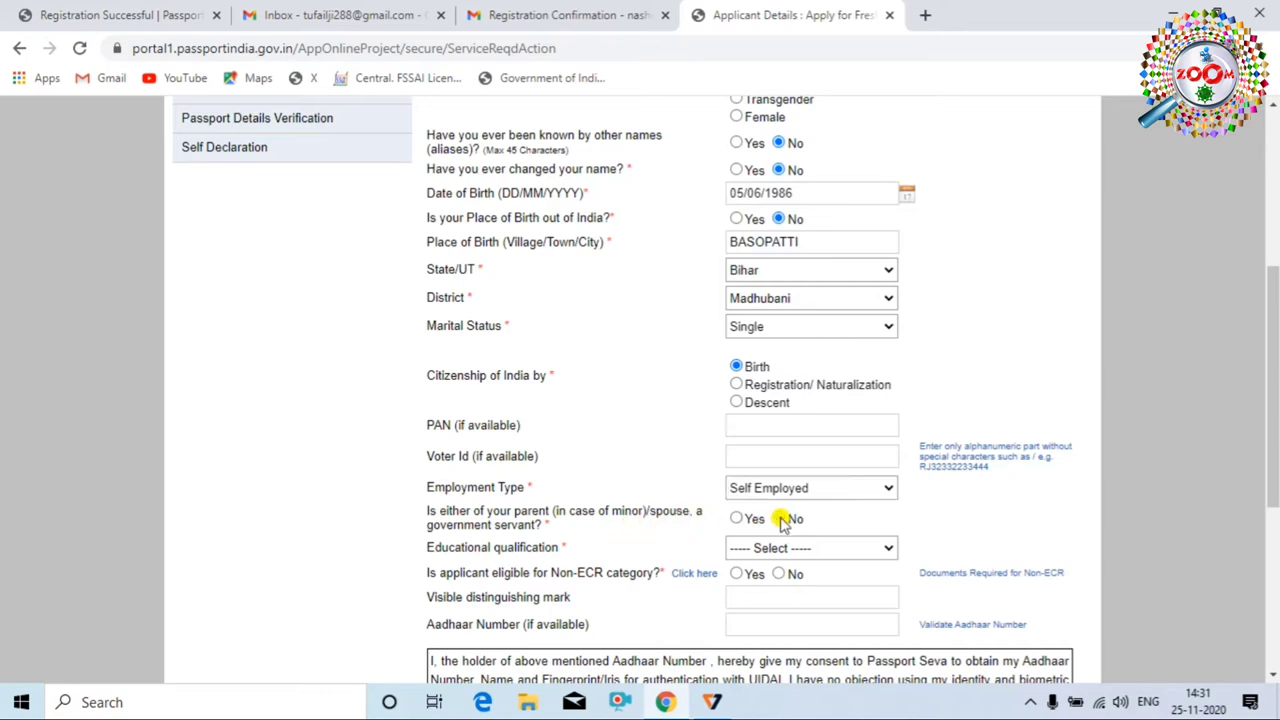
Set qualification to Graduate And Above and view the Non-ECR documents list
{"action": "scroll", "coordinate": [784, 523], "scroll_direction": "down", "scroll_amount": 2}
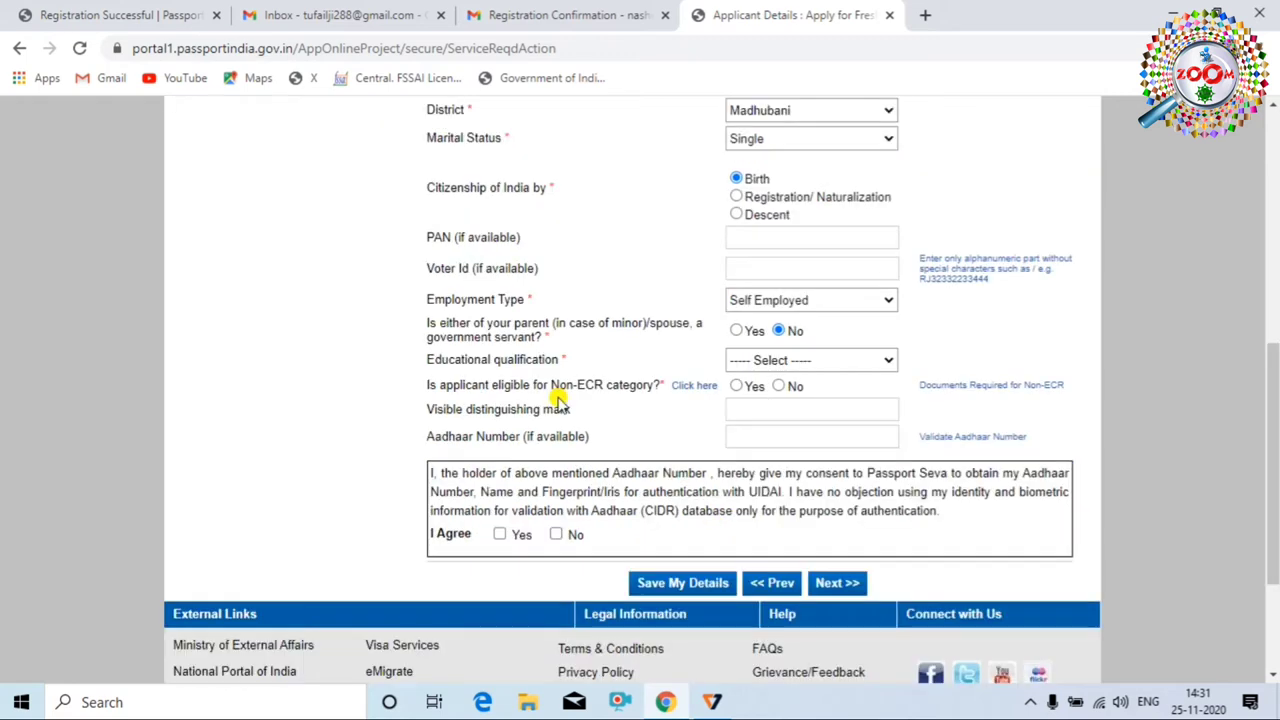
{"action": "left_click", "coordinate": [834, 362]}
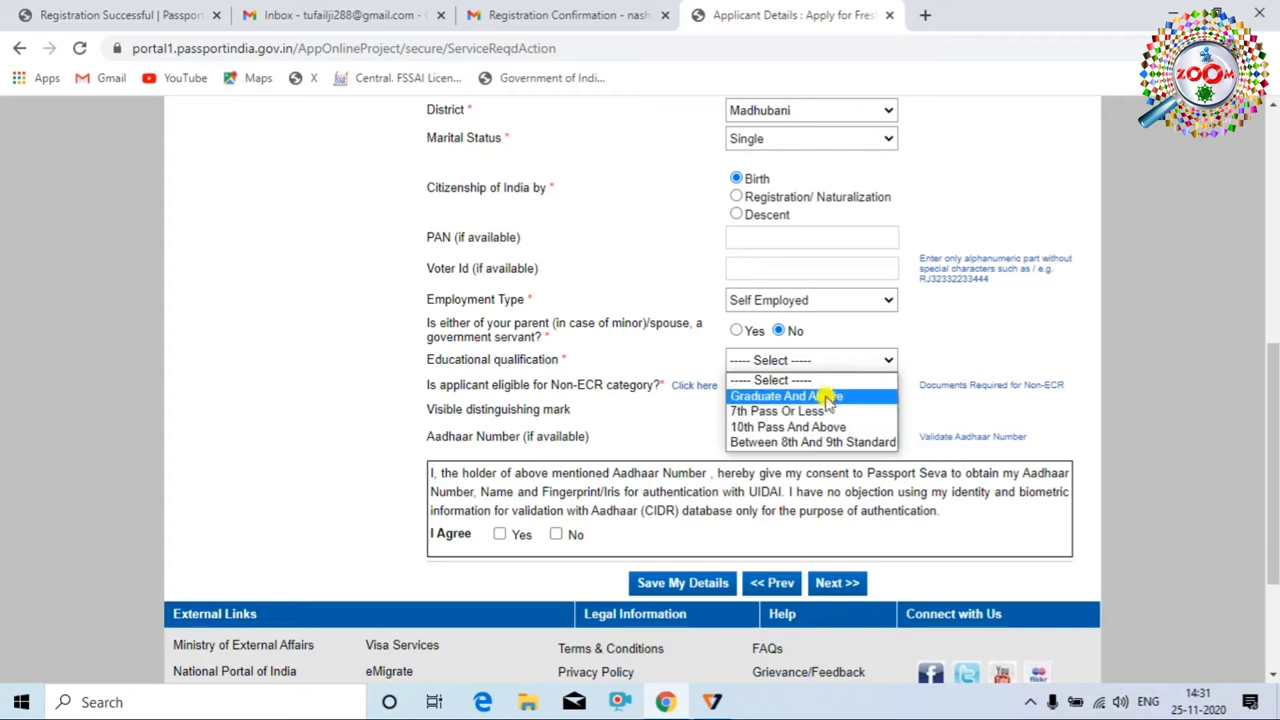
{"action": "left_click", "coordinate": [828, 396]}
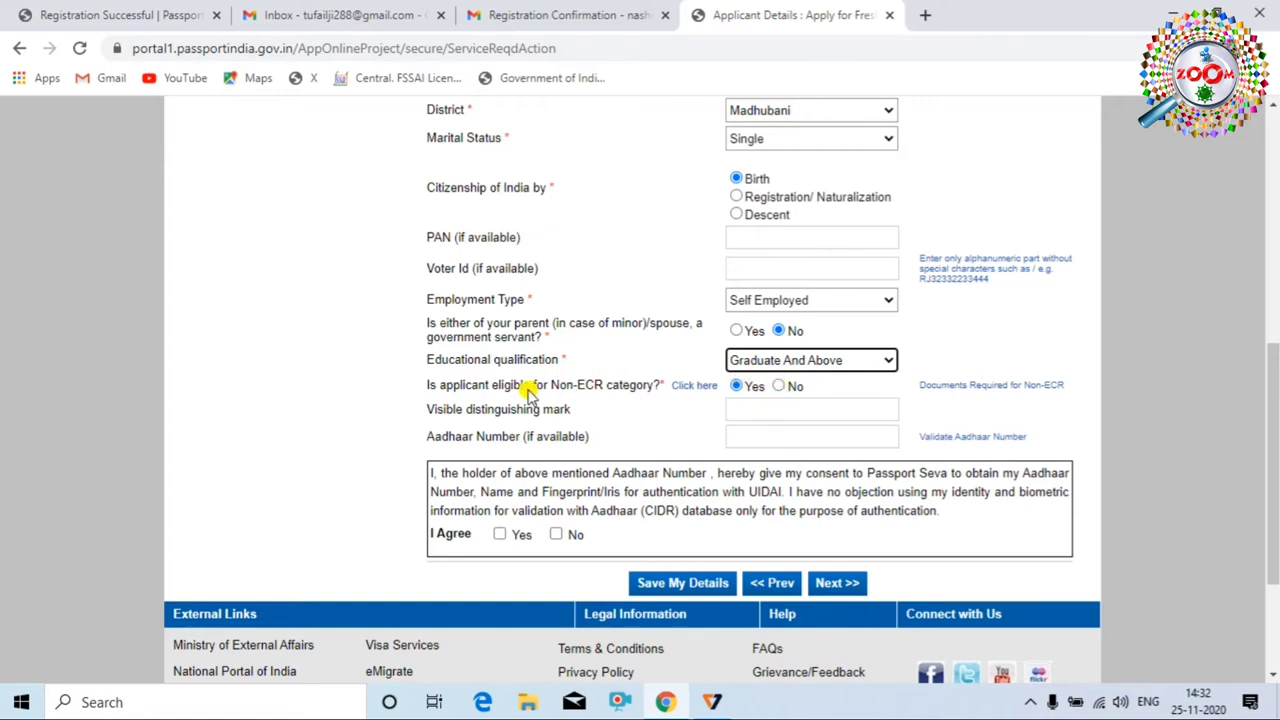
{"action": "left_click", "coordinate": [956, 386]}
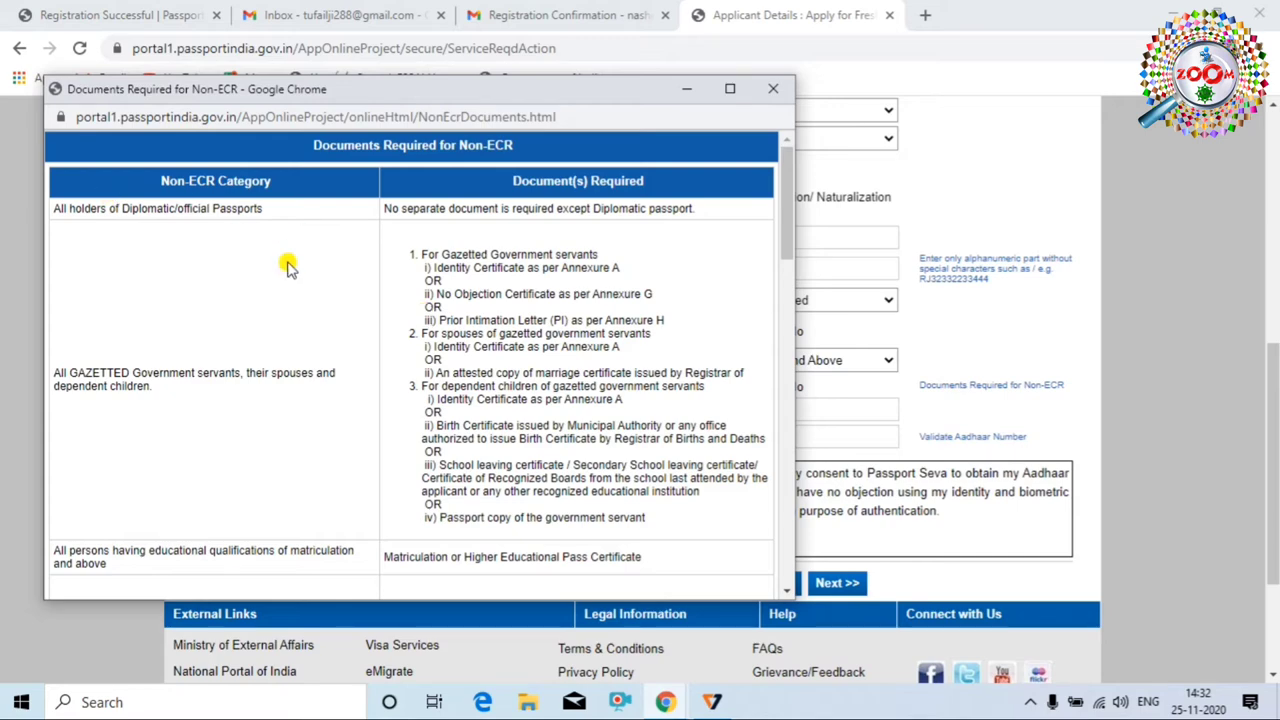
Close the Non-ECR documents window and save Applicant Details to continue
{"action": "key", "text": "ctrl+w"}
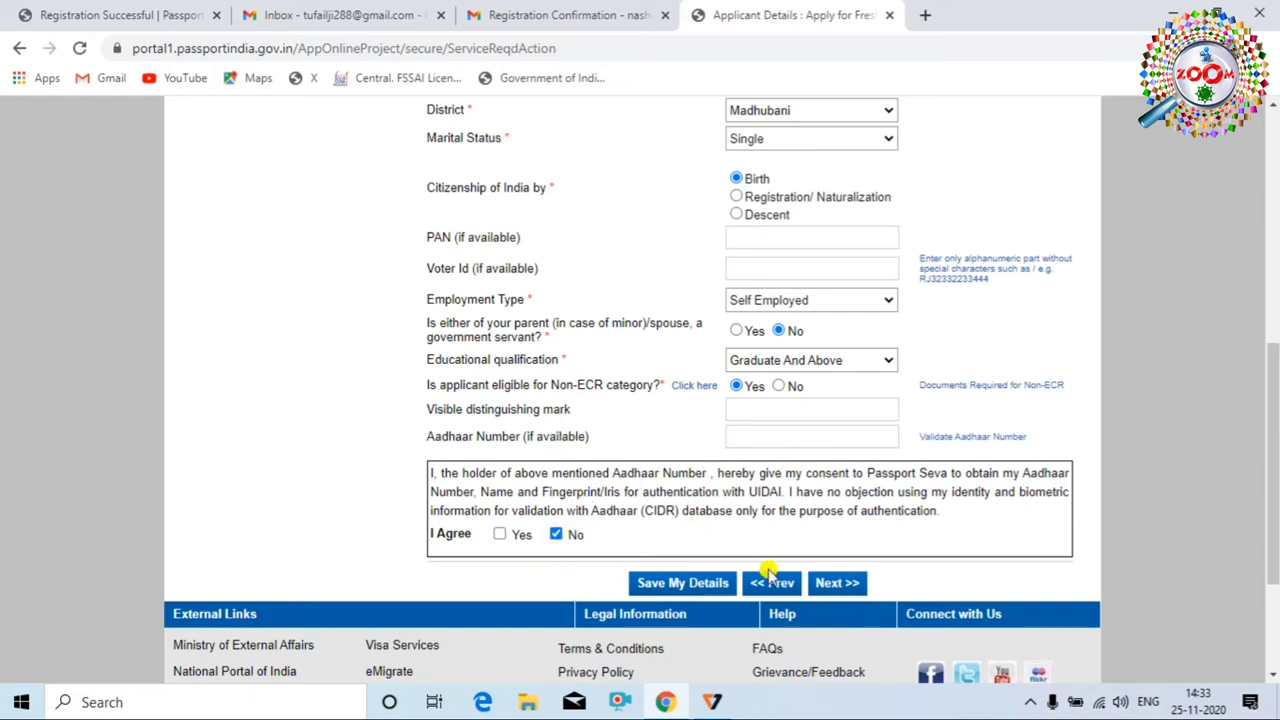
{"action": "left_click", "coordinate": [840, 585]}
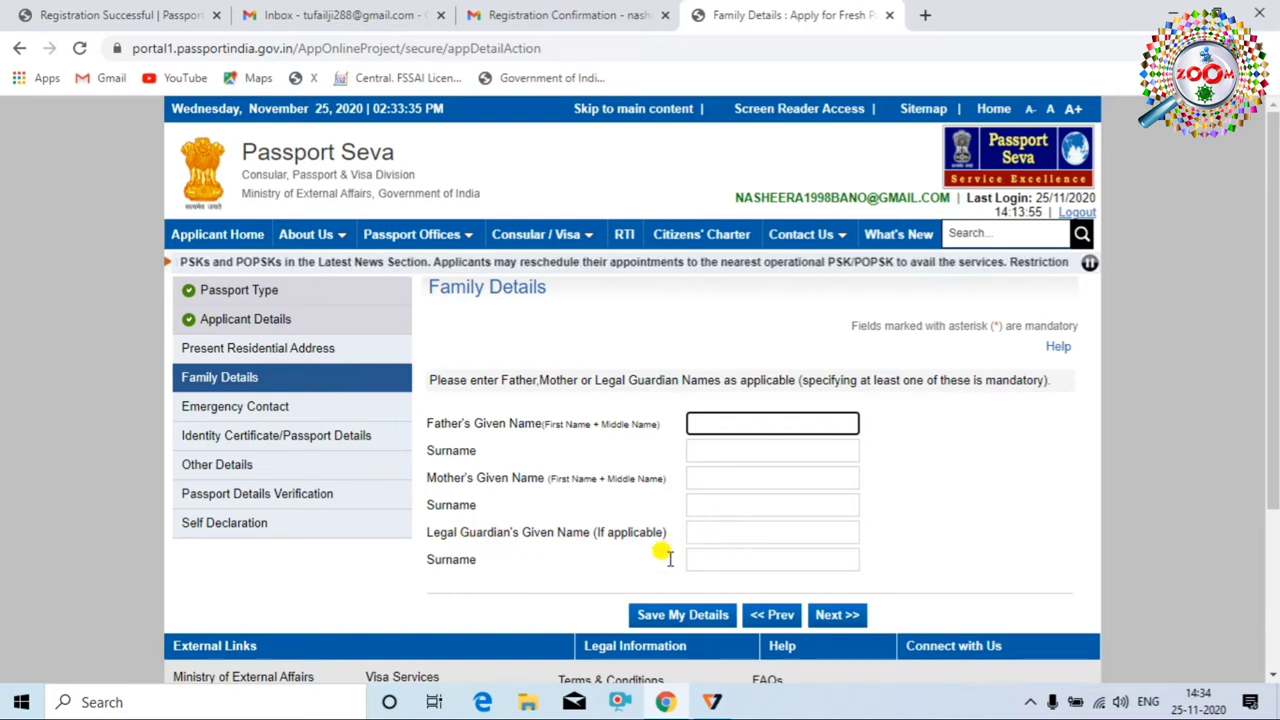
Save Family Details and fill the within-India present address street from the saved address
{"action": "left_click", "coordinate": [826, 616]}
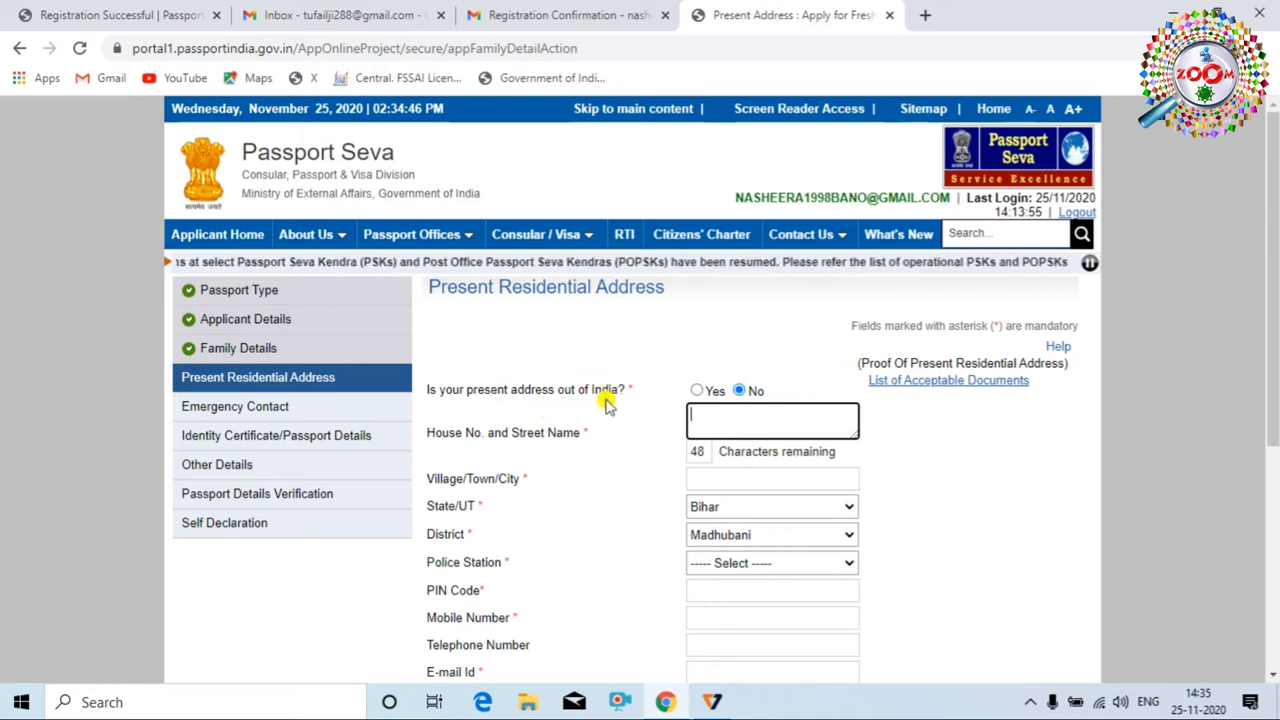
{"action": "left_click", "coordinate": [697, 390]}
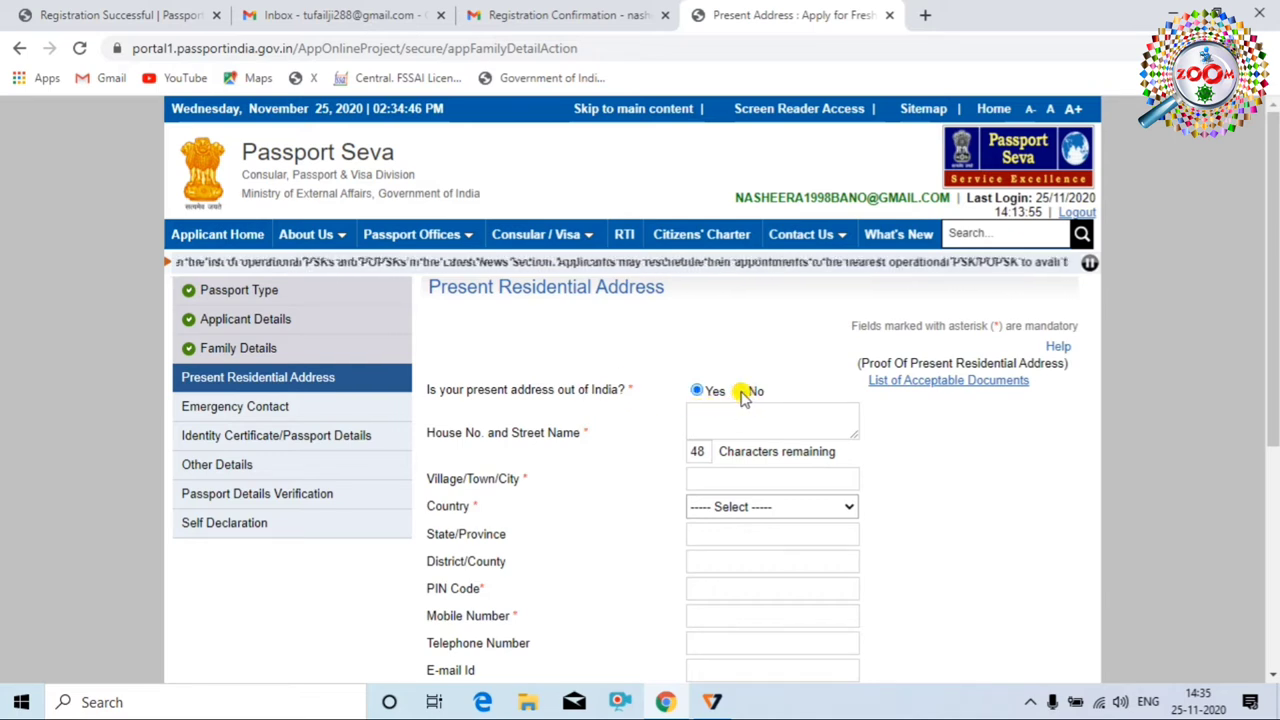
{"action": "left_click", "coordinate": [743, 393]}
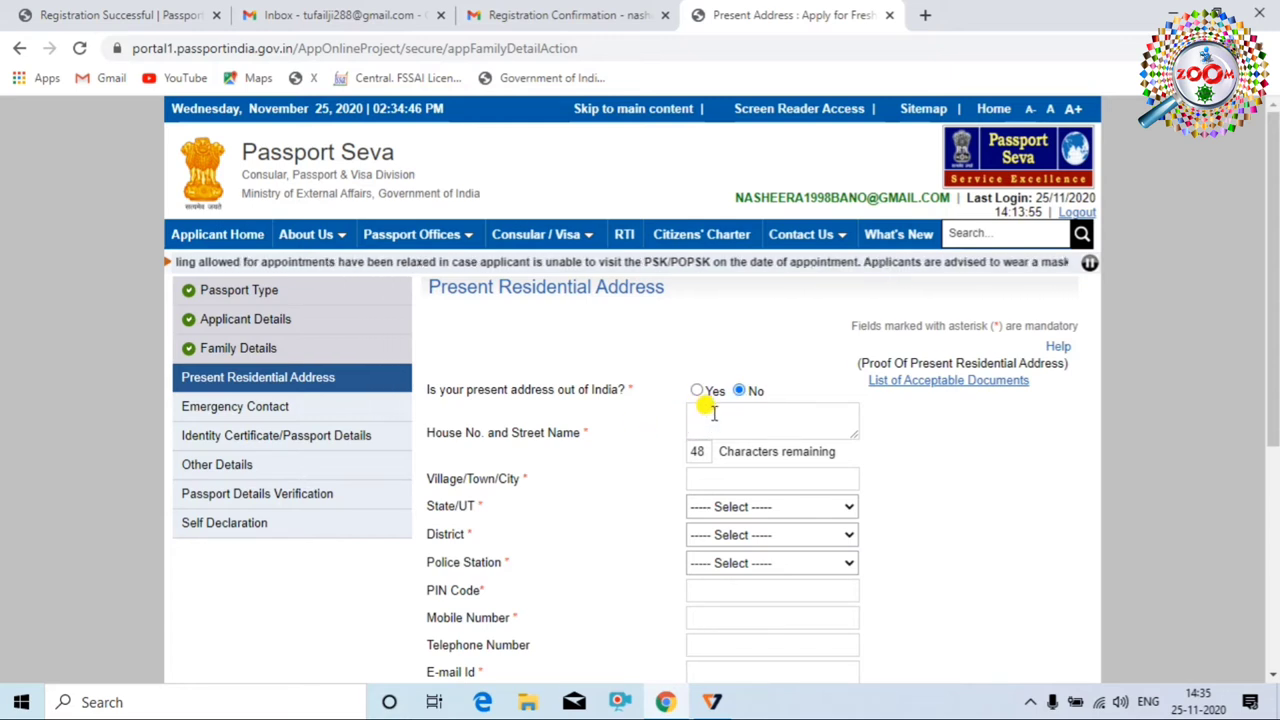
{"action": "left_click", "coordinate": [712, 412]}
{"action": "left_click", "coordinate": [867, 438]}
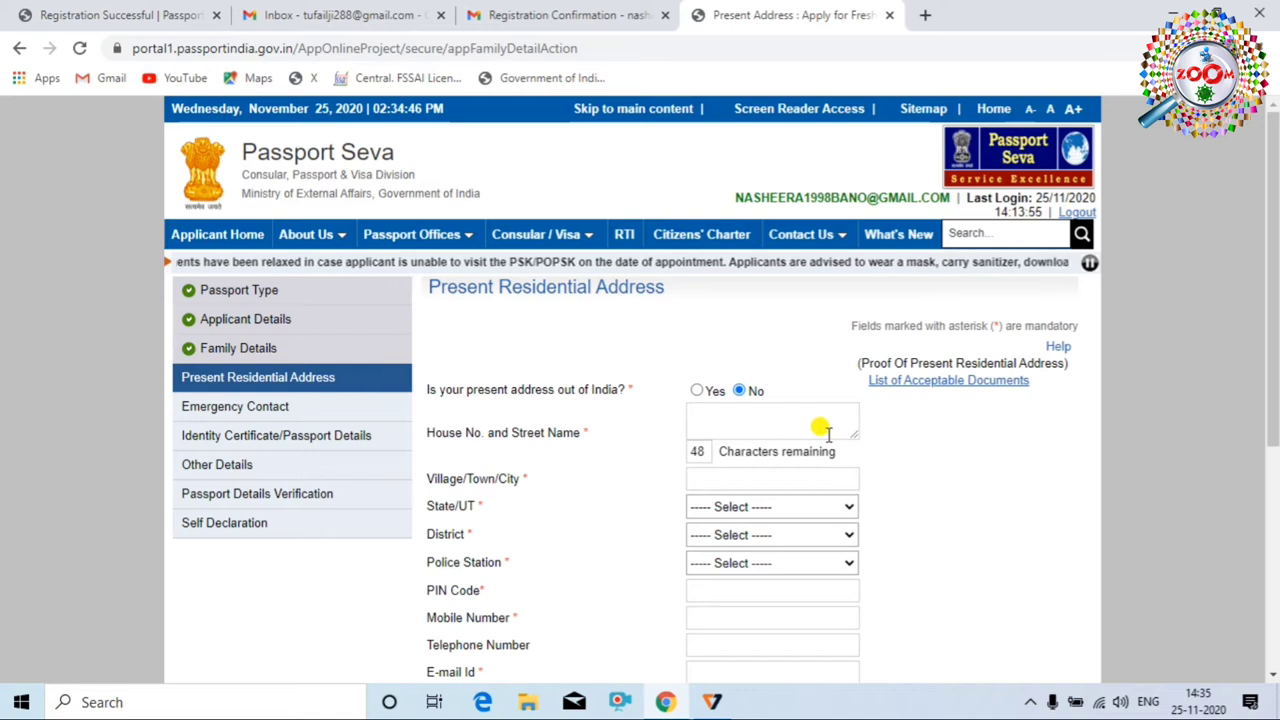
{"action": "left_click", "coordinate": [822, 430]}
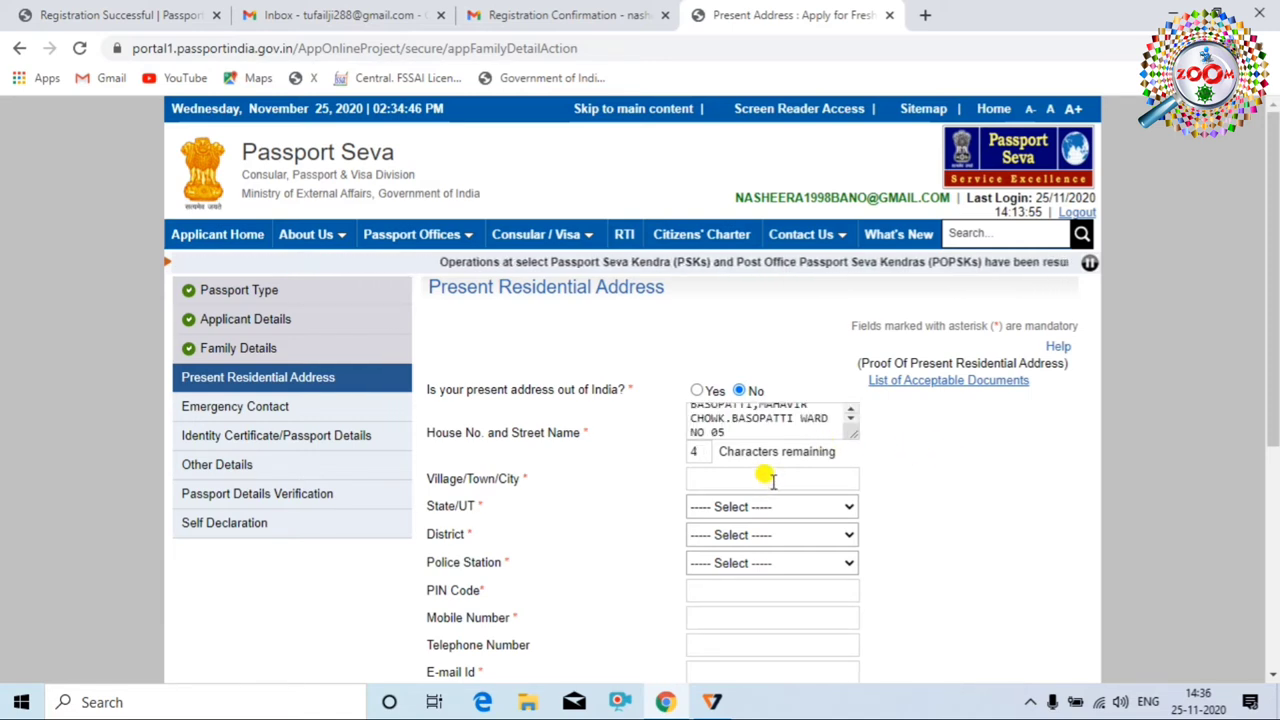
Set the address state Bihar, district Madhubani and police station BASOPATTI
{"action": "left_click", "coordinate": [837, 506]}
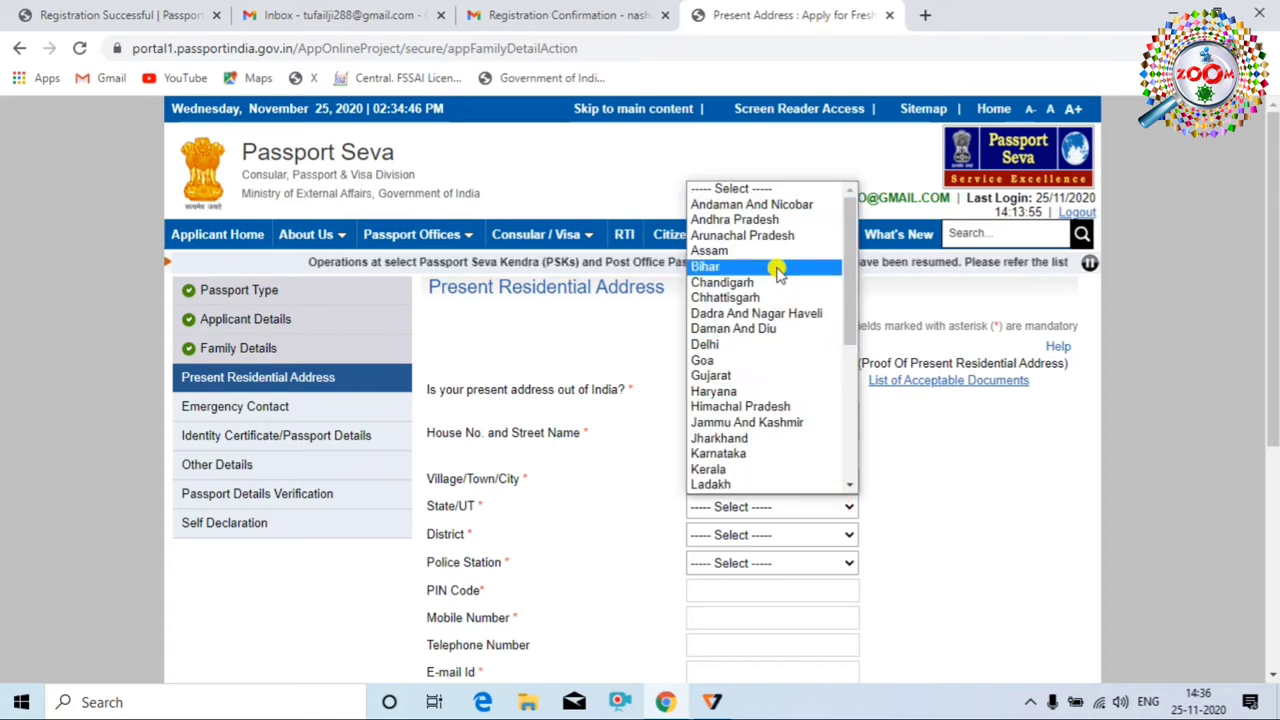
{"action": "left_click", "coordinate": [778, 268]}
{"action": "scroll", "coordinate": [763, 475], "scroll_direction": "down", "scroll_amount": 1}
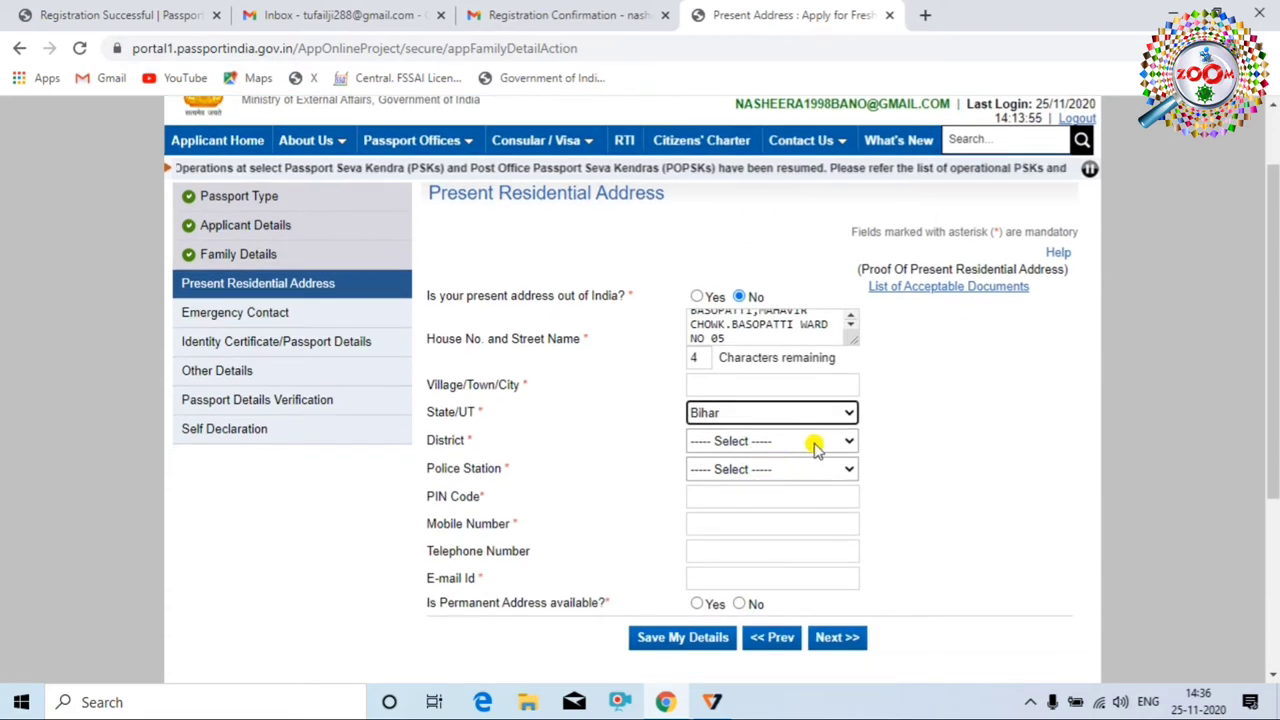
{"action": "left_click", "coordinate": [813, 443]}
{"action": "scroll", "coordinate": [785, 272], "scroll_direction": "down", "scroll_amount": 3}
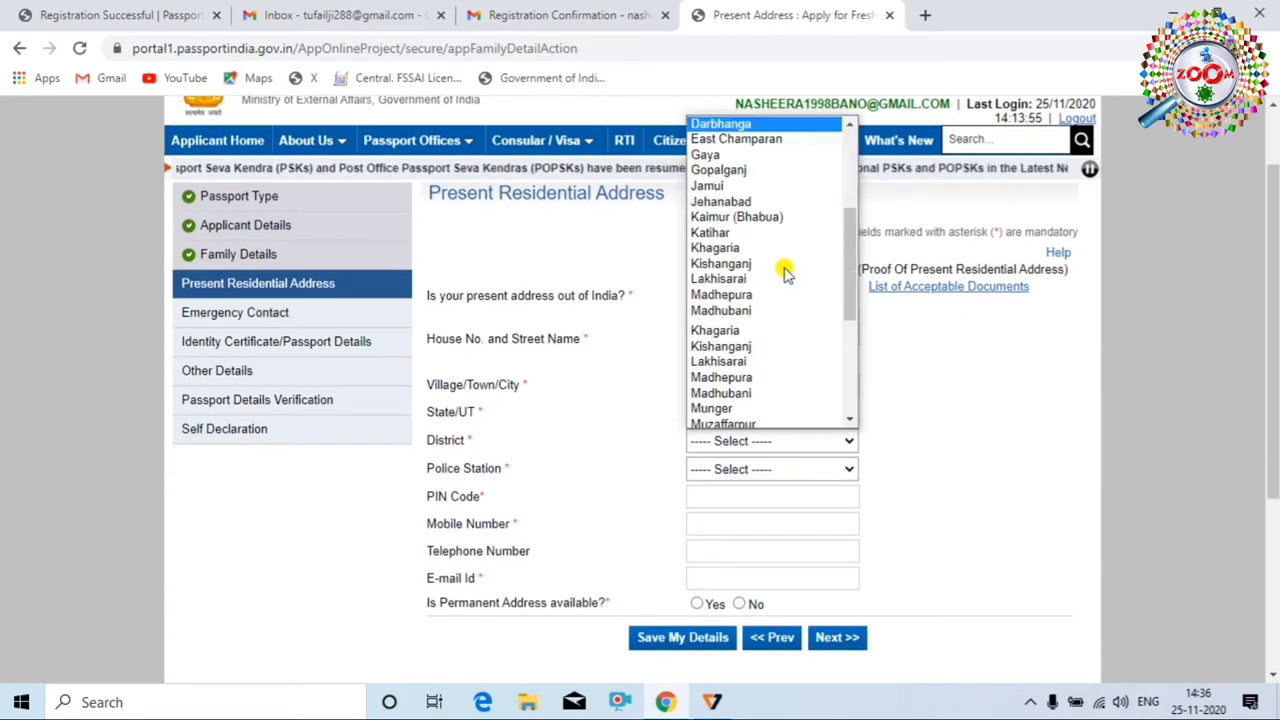
{"action": "left_click", "coordinate": [771, 277]}
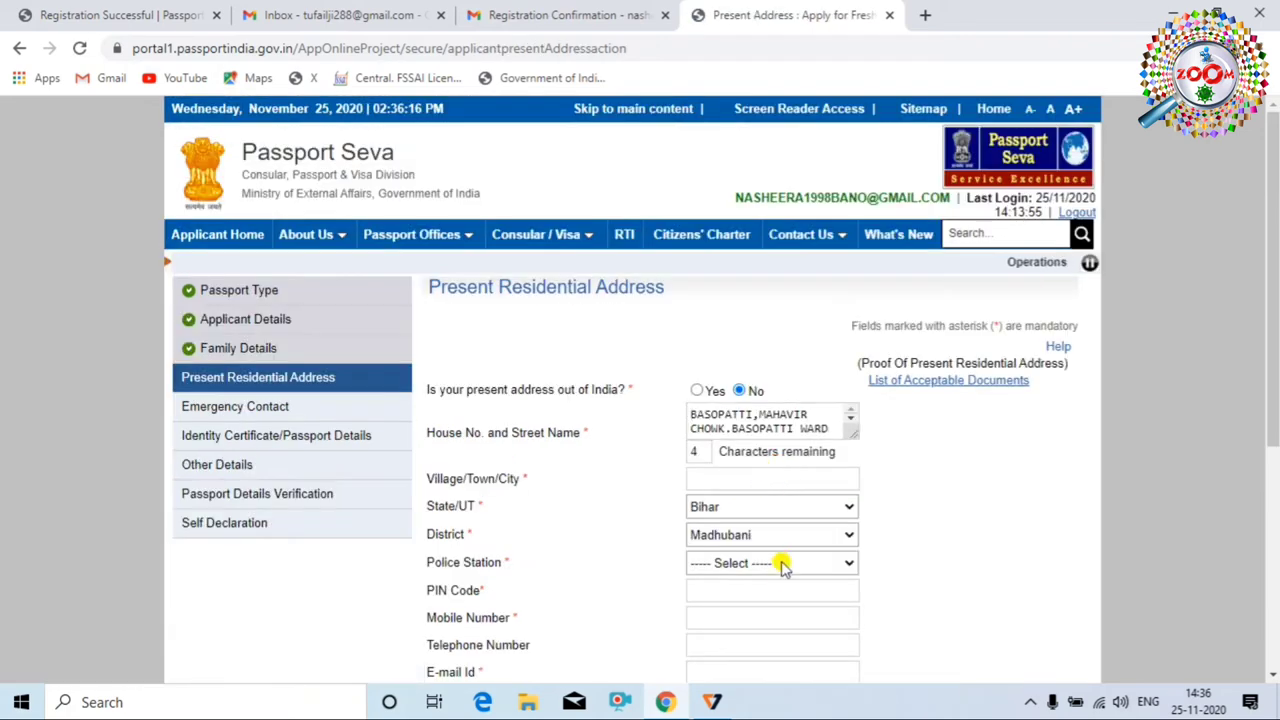
{"action": "left_click", "coordinate": [785, 565]}
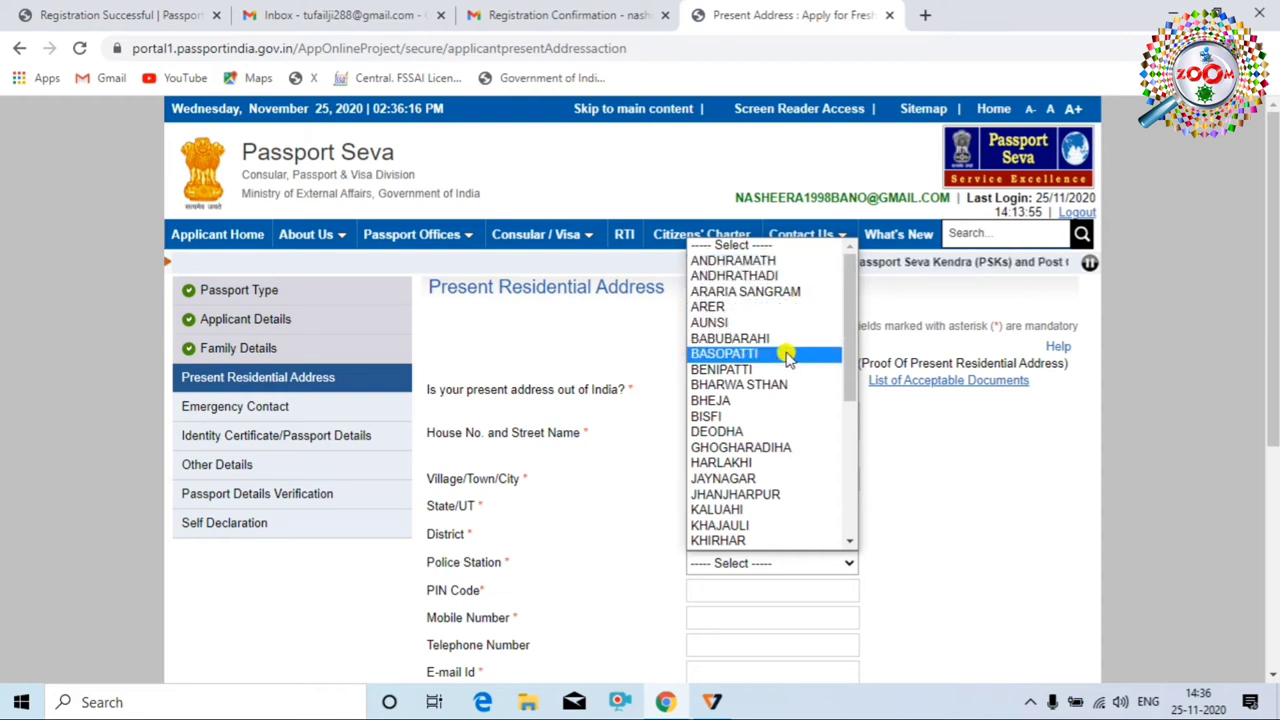
{"action": "left_click", "coordinate": [785, 356]}
{"action": "scroll", "coordinate": [777, 394], "scroll_direction": "down", "scroll_amount": 2}
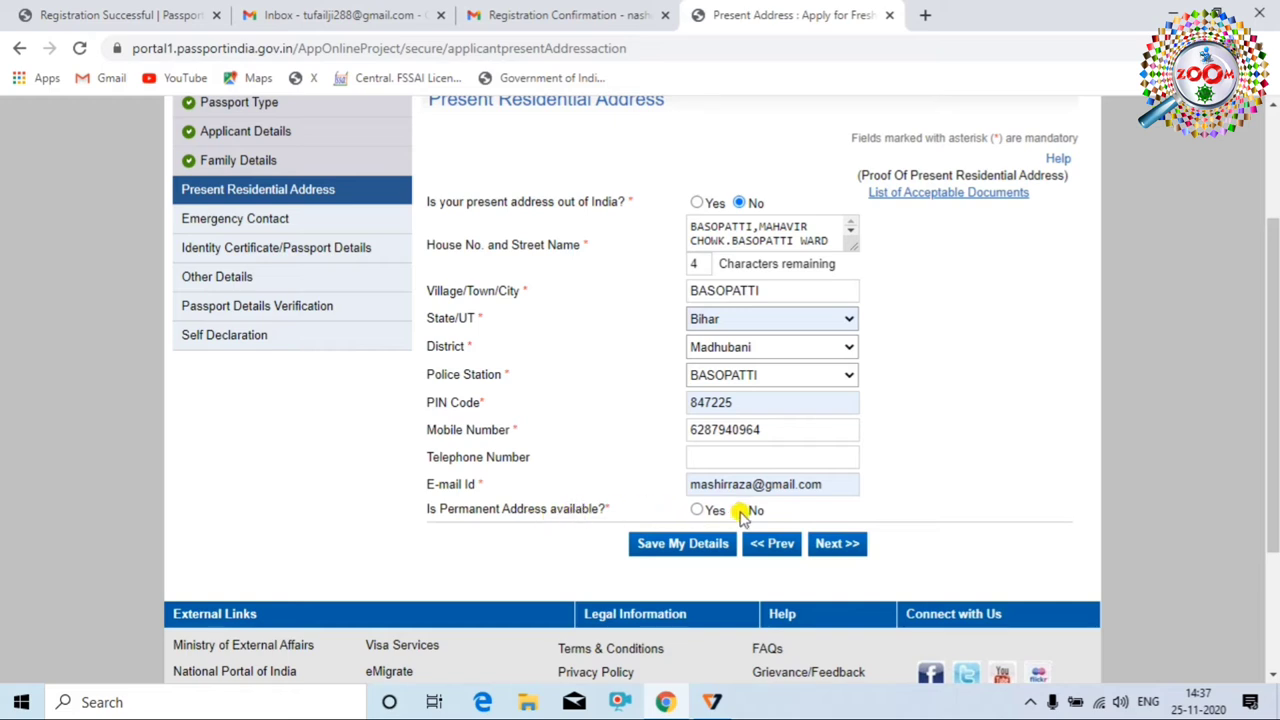
Mark the permanent address available and same as present, then accept the fixed-RPO warning
{"action": "left_click", "coordinate": [695, 511]}
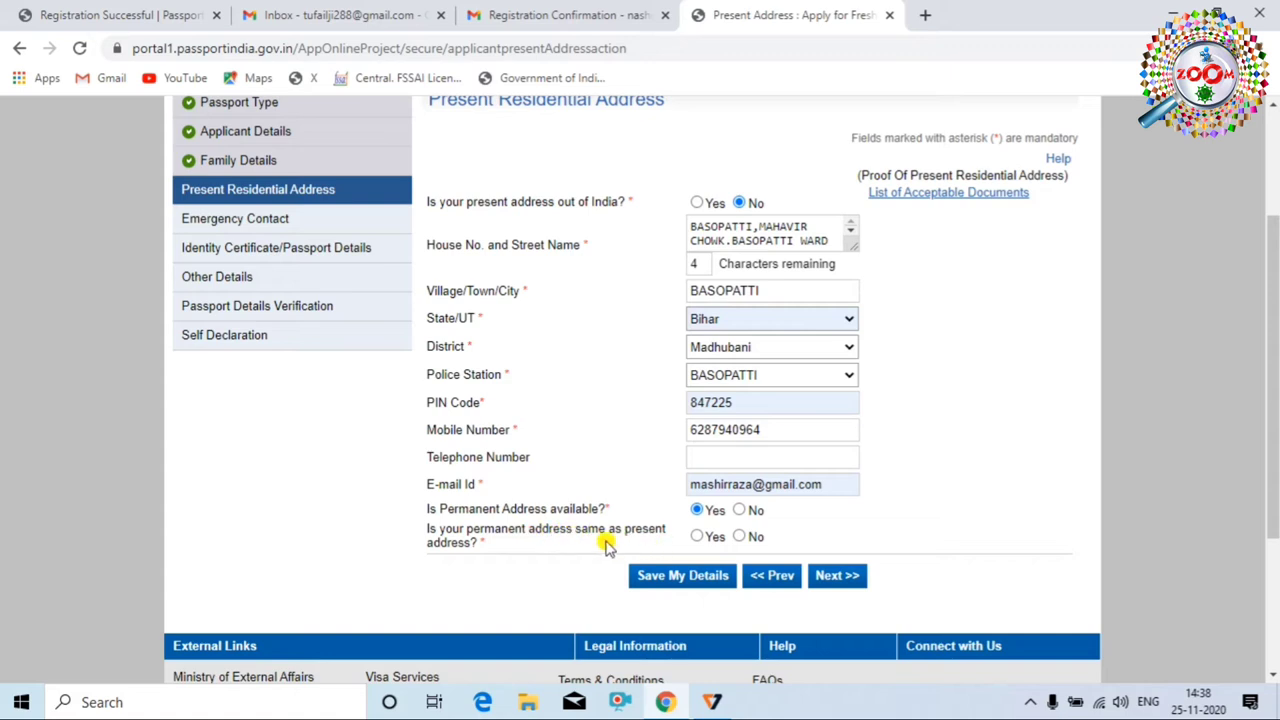
{"action": "left_click", "coordinate": [699, 538]}
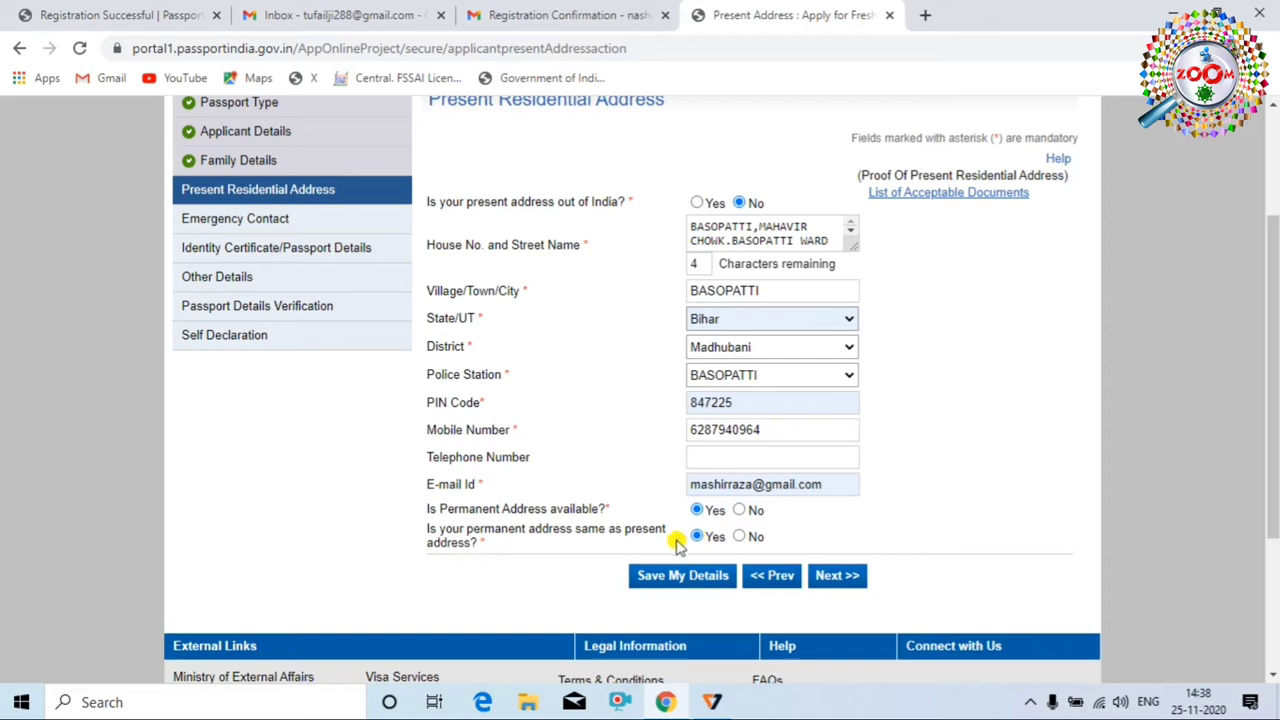
{"action": "left_click", "coordinate": [829, 579]}
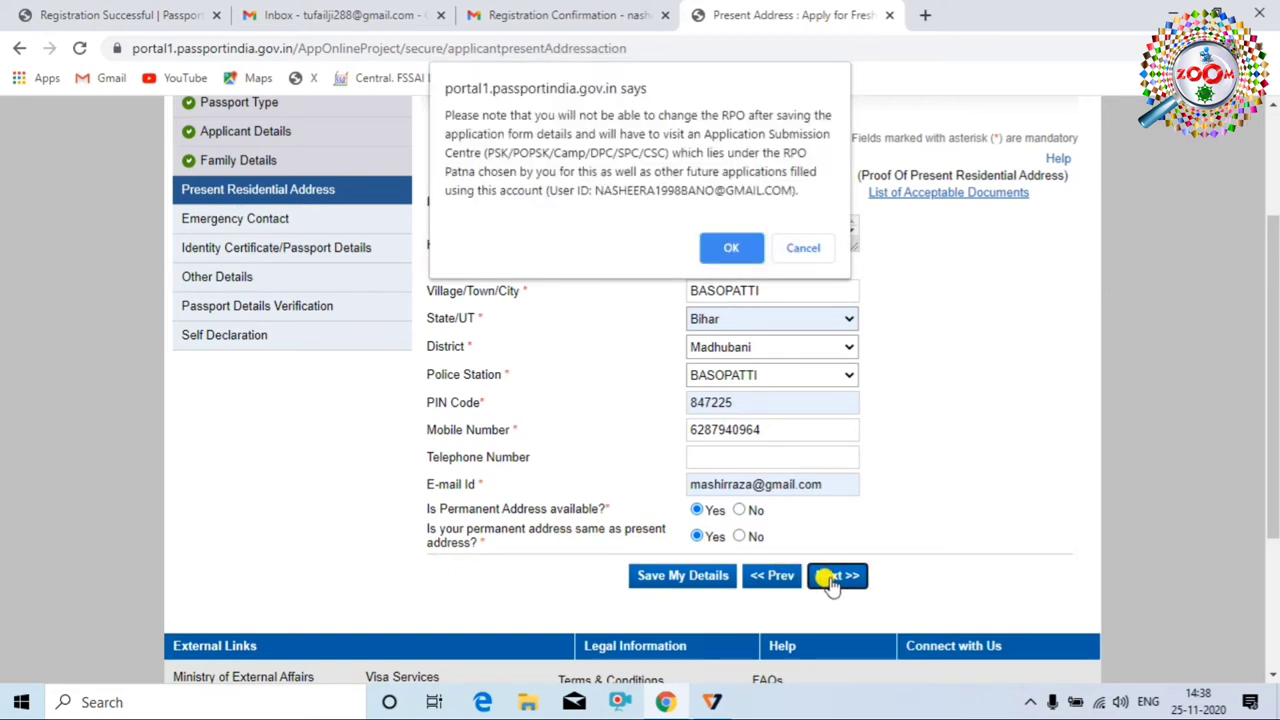
{"action": "key", "text": "Return"}
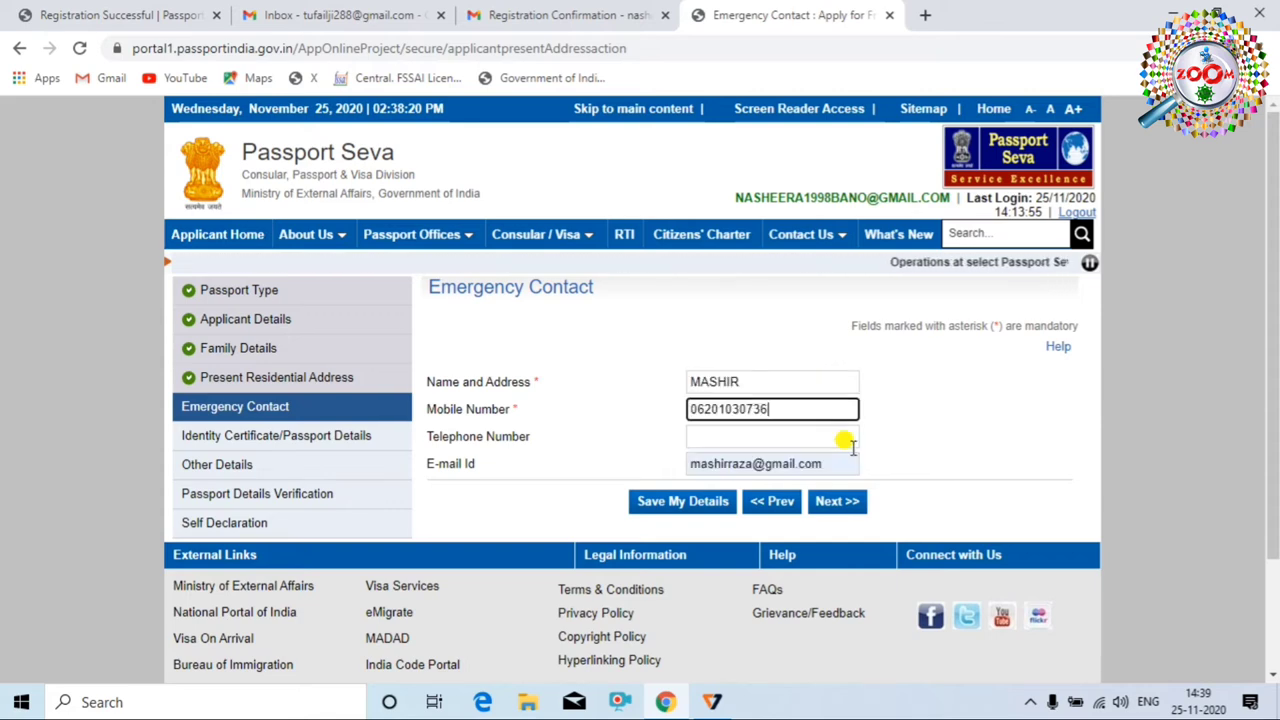
Skip Emergency Contact, answer 'Details Not Available / Never Held' and No, then continue
{"action": "left_click", "coordinate": [838, 503]}
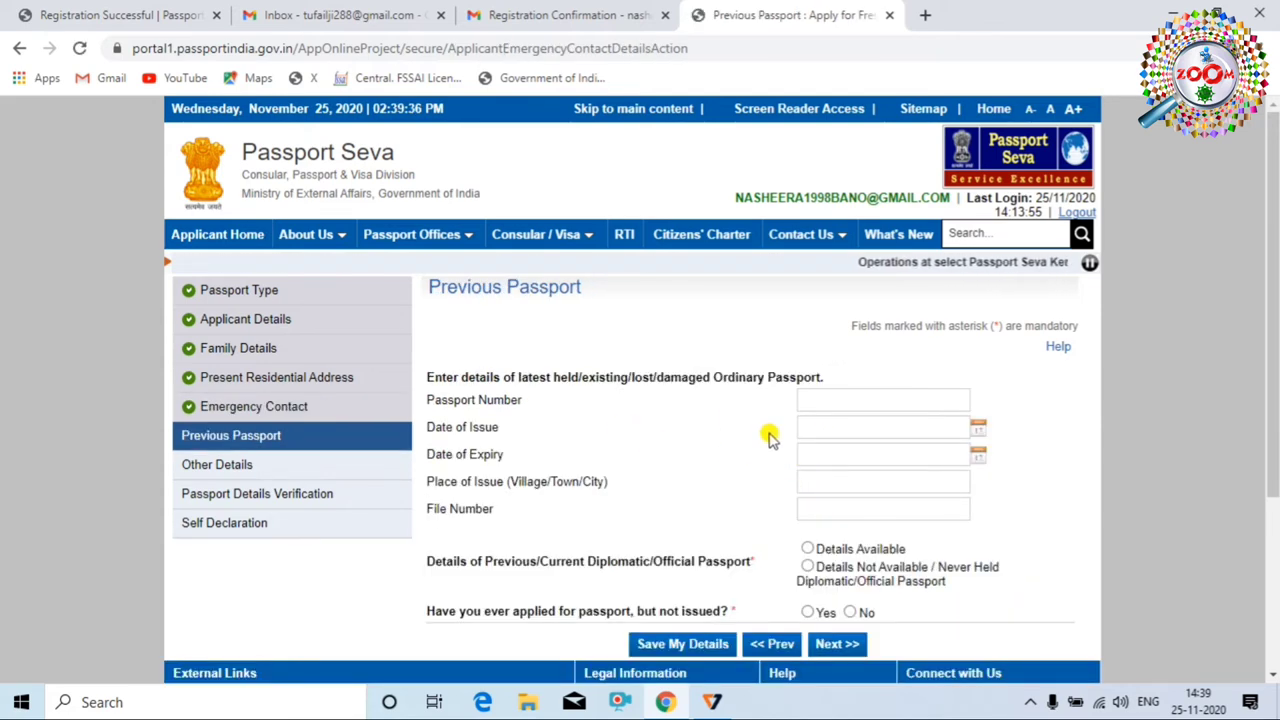
{"action": "scroll", "coordinate": [760, 432], "scroll_direction": "down", "scroll_amount": 1}
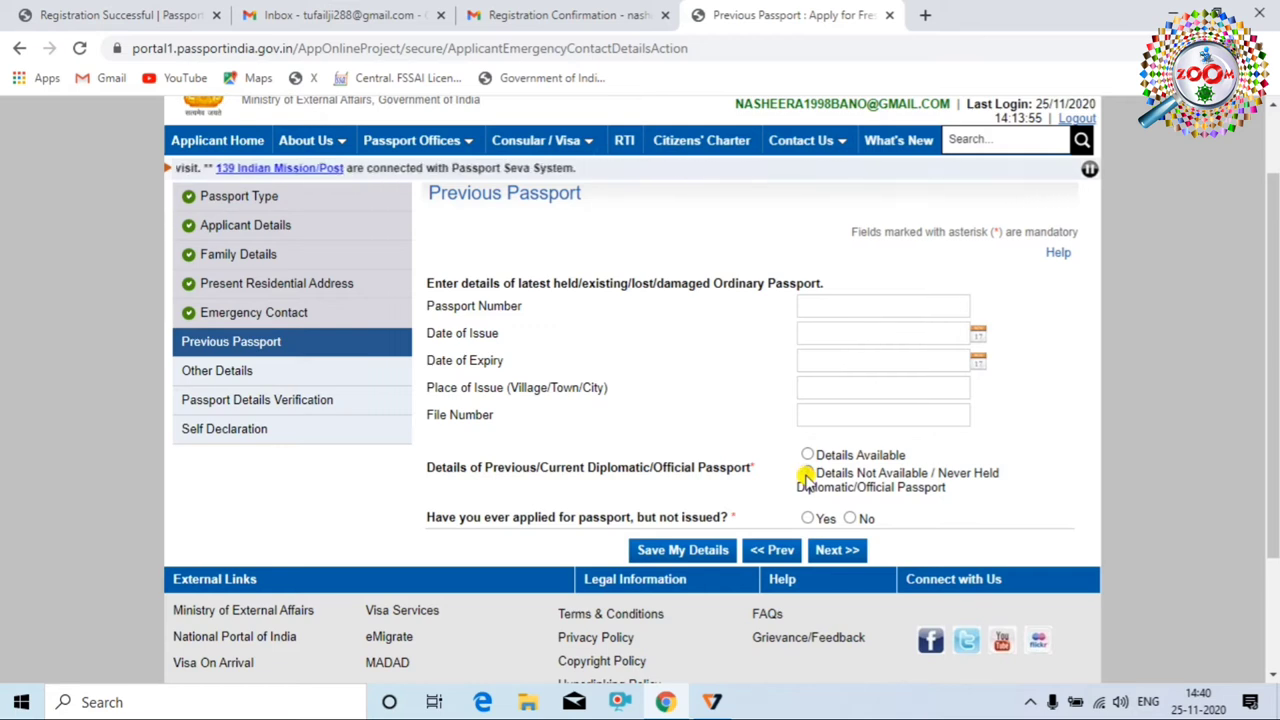
{"action": "left_click", "coordinate": [807, 474]}
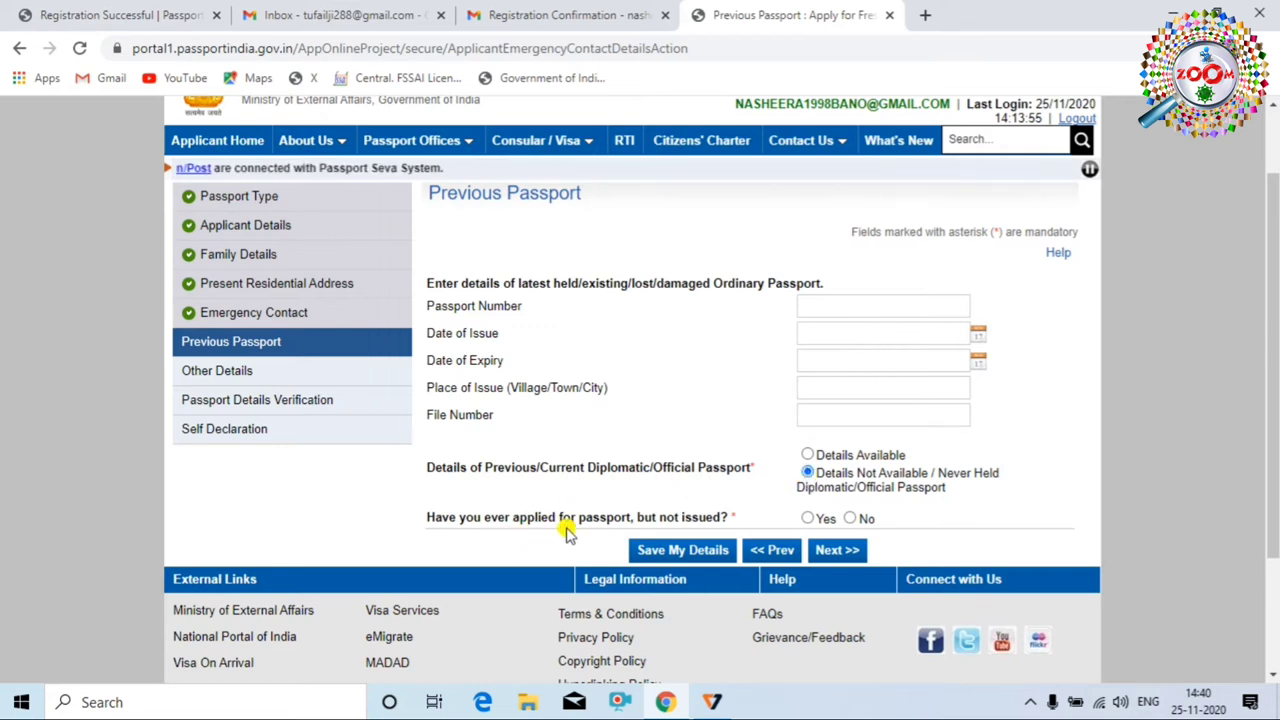
{"action": "left_click", "coordinate": [848, 519]}
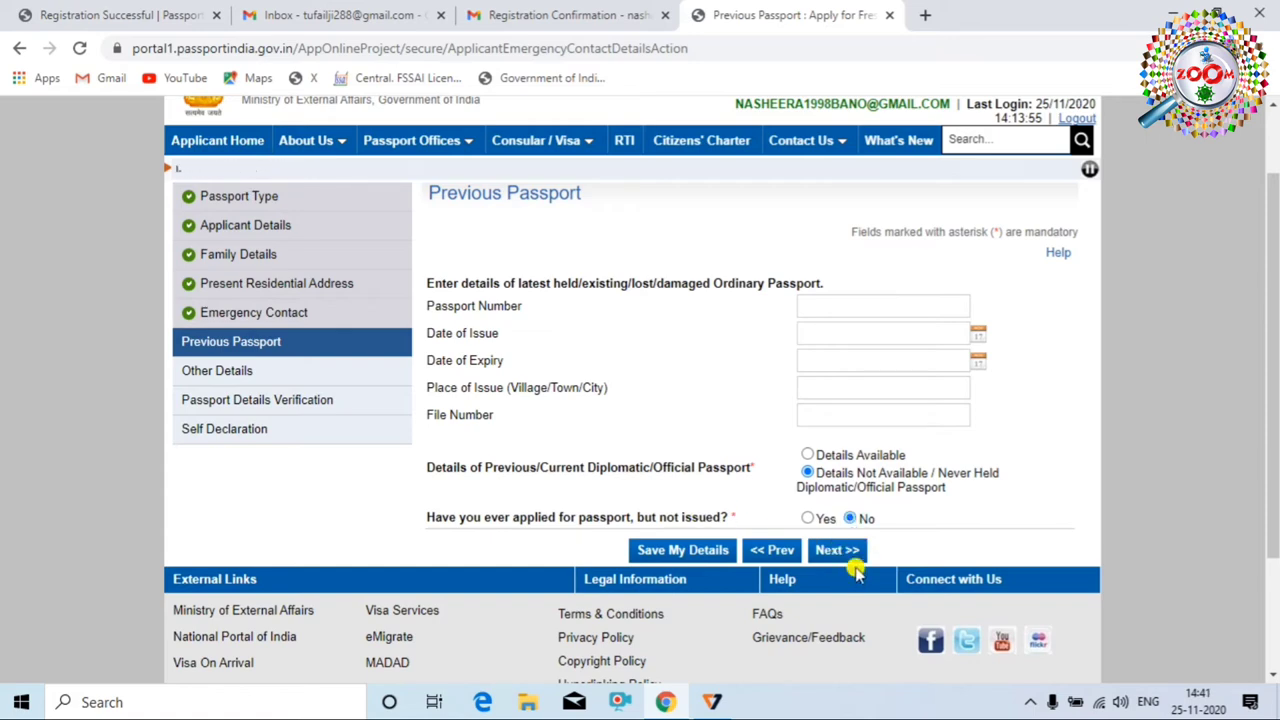
{"action": "left_click", "coordinate": [838, 551]}
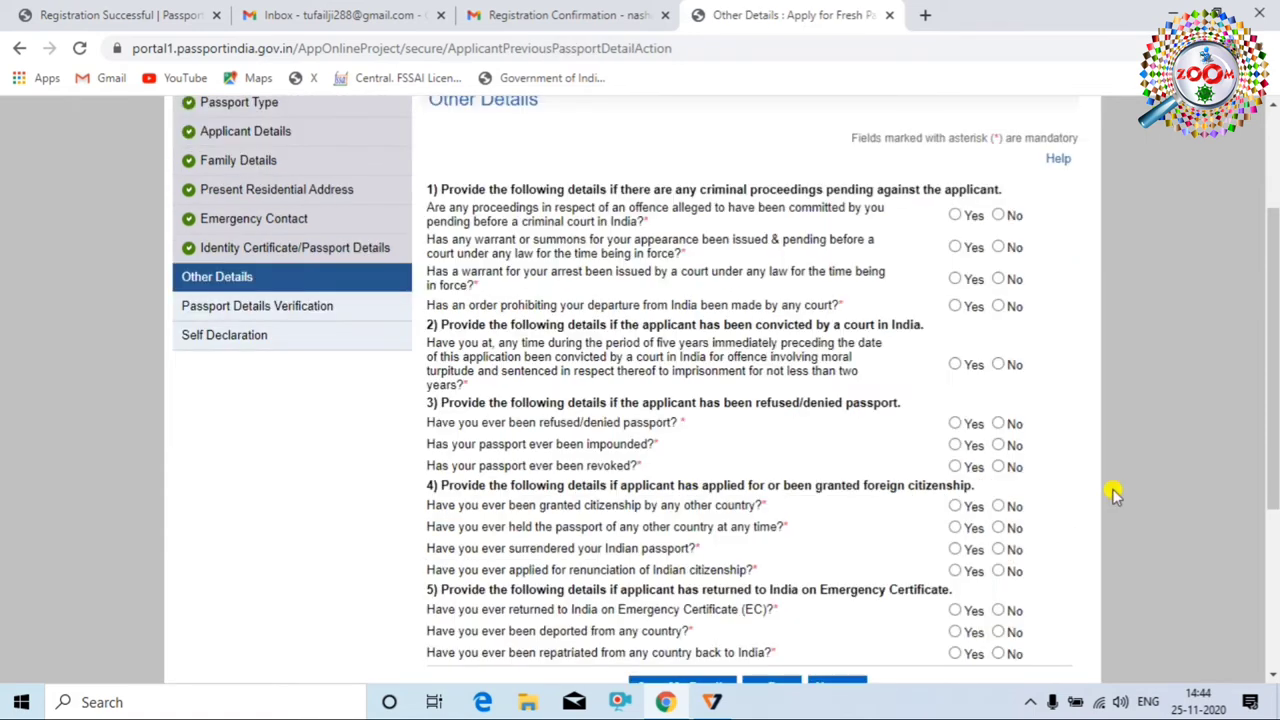
Answer No to pending criminal proceedings, arrest warrant, departure prohibition and prior passport refusal
{"action": "scroll", "coordinate": [957, 409], "scroll_direction": "down", "scroll_amount": 4}
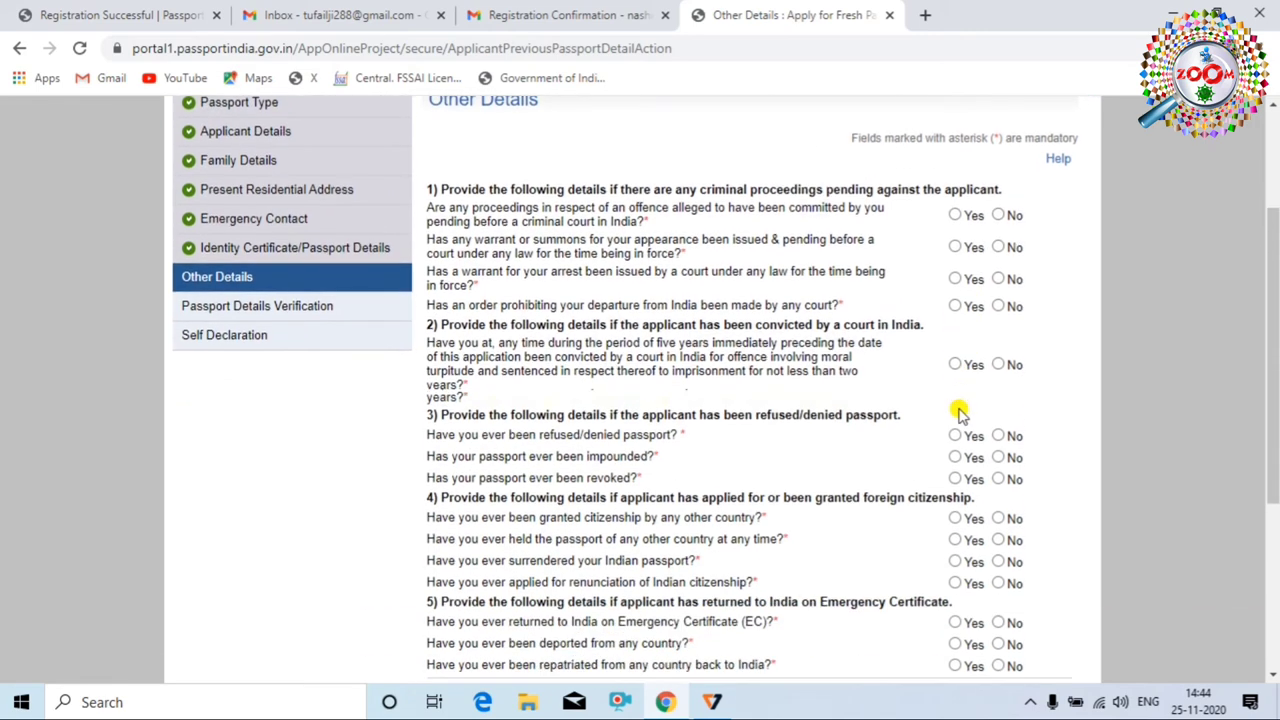
{"action": "scroll", "coordinate": [723, 334], "scroll_direction": "up", "scroll_amount": 4}
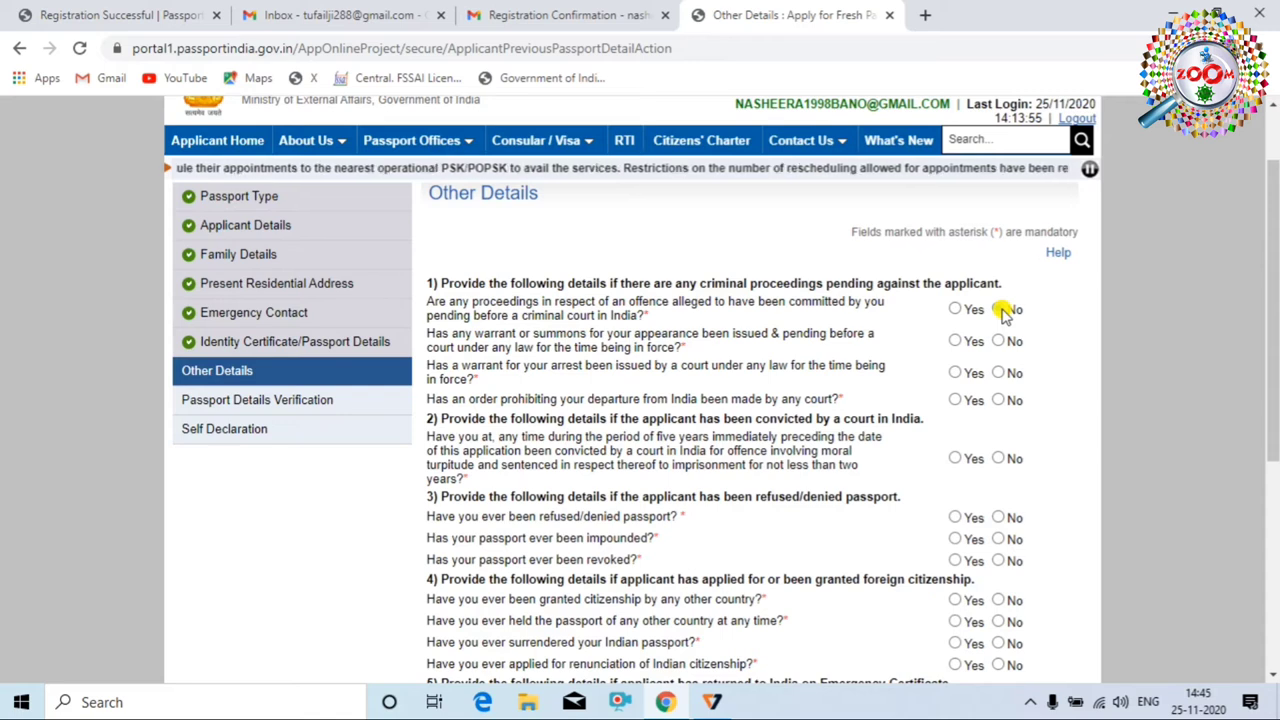
{"action": "left_click", "coordinate": [997, 311]}
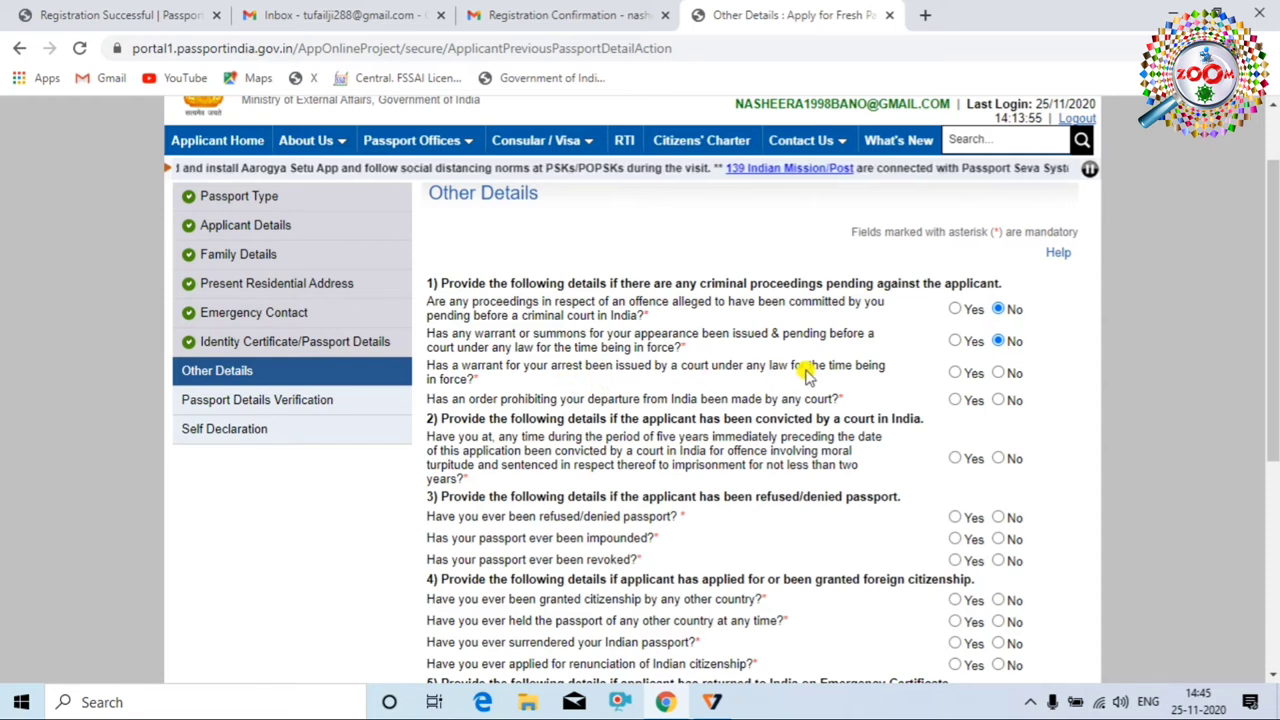
{"action": "left_click", "coordinate": [998, 373]}
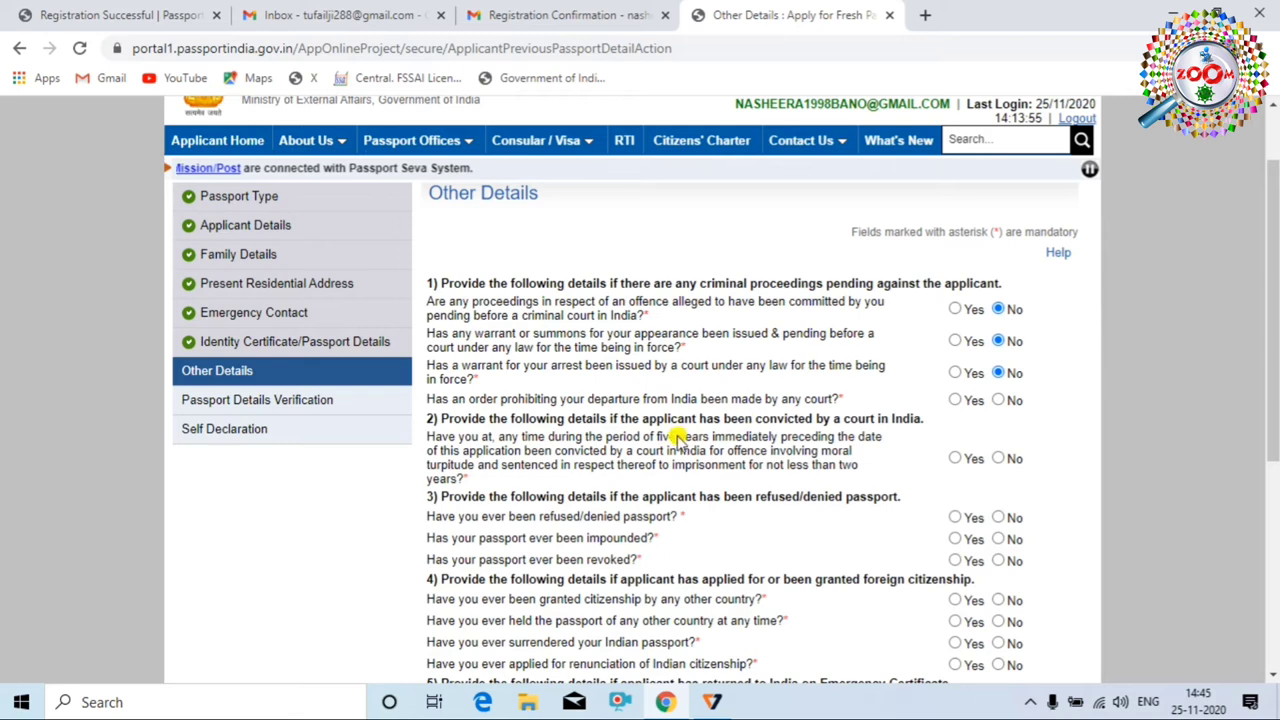
{"action": "left_click", "coordinate": [999, 400]}
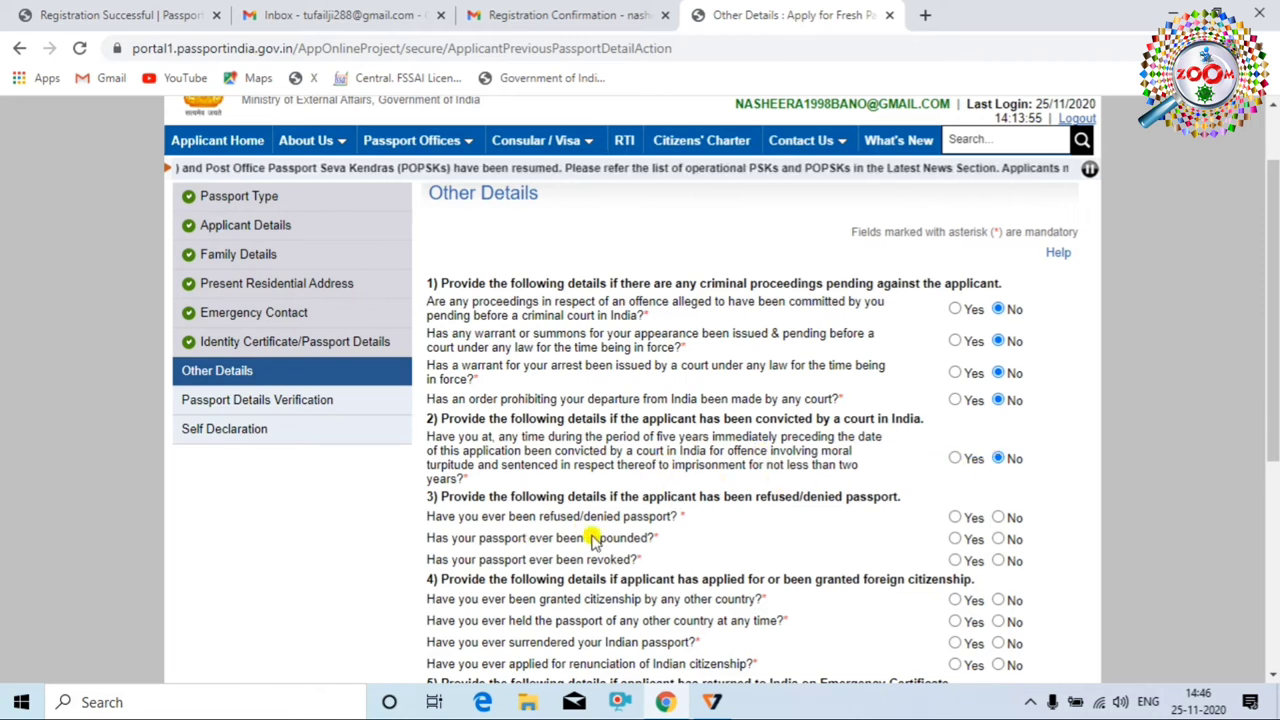
{"action": "left_click", "coordinate": [998, 518]}
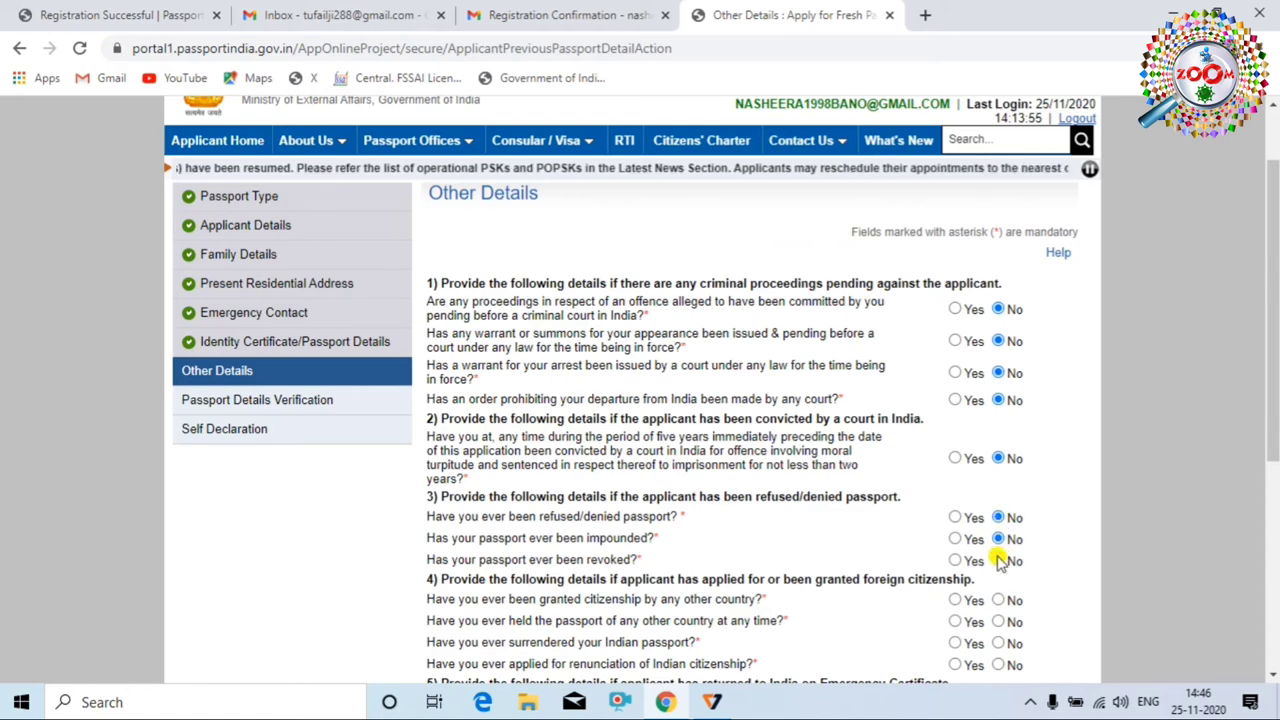
Answer No to revocation, foreign citizenship and passport, surrender, renunciation, Emergency Certificate and deportation
{"action": "scroll", "coordinate": [814, 480], "scroll_direction": "down", "scroll_amount": 1}
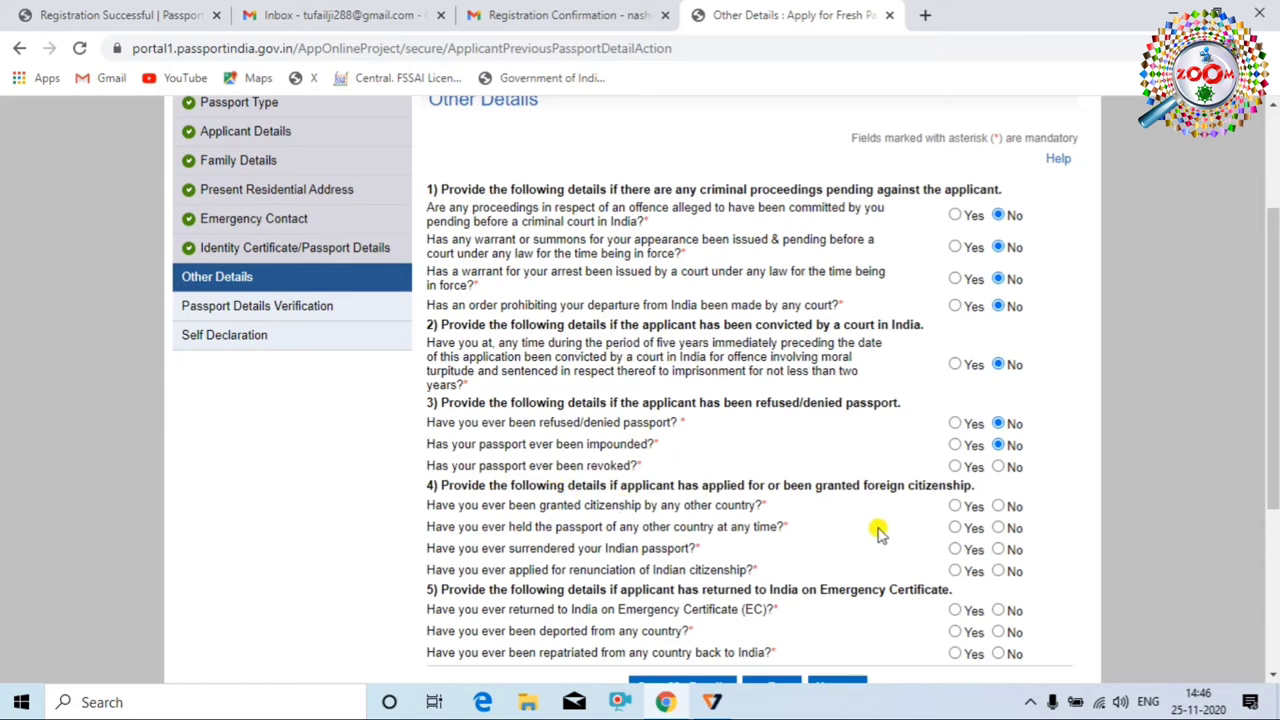
{"action": "scroll", "coordinate": [900, 510], "scroll_direction": "down", "scroll_amount": 1}
{"action": "left_click", "coordinate": [998, 373]}
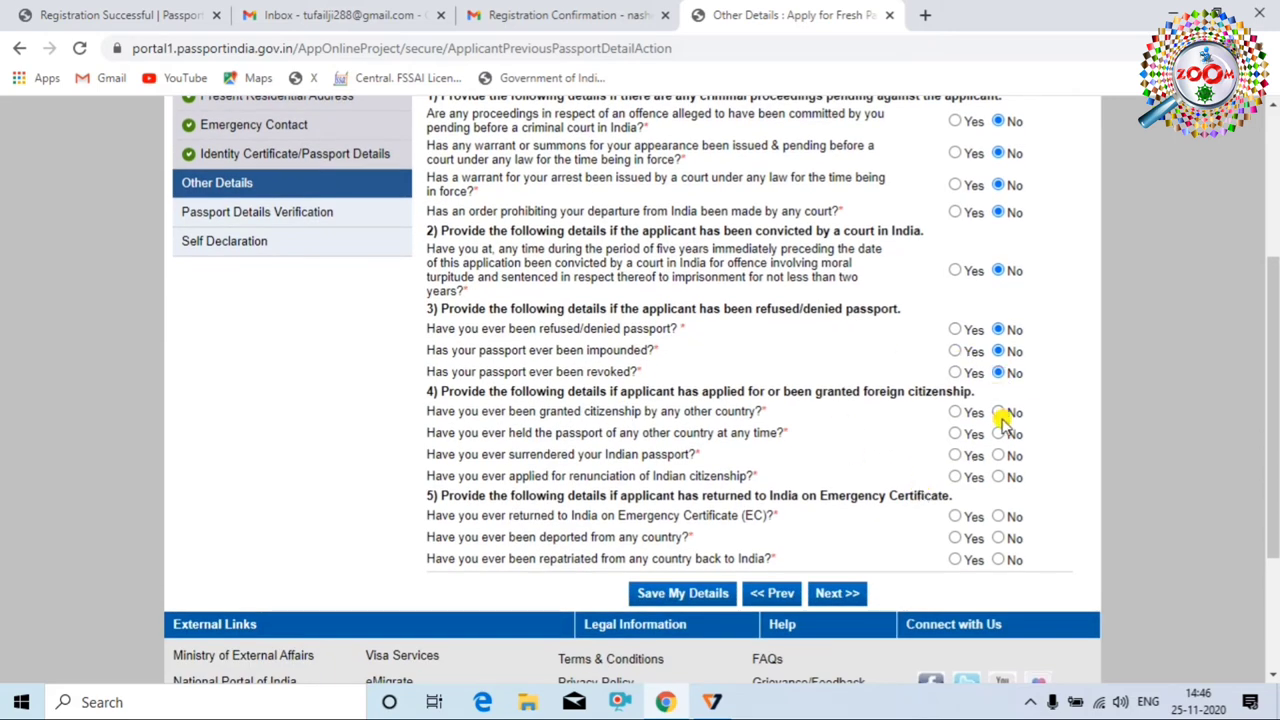
{"action": "left_click", "coordinate": [998, 434]}
{"action": "left_click", "coordinate": [998, 455]}
{"action": "left_click", "coordinate": [998, 477]}
{"action": "left_click", "coordinate": [998, 516]}
{"action": "left_click", "coordinate": [998, 538]}
{"action": "left_click", "coordinate": [998, 559]}
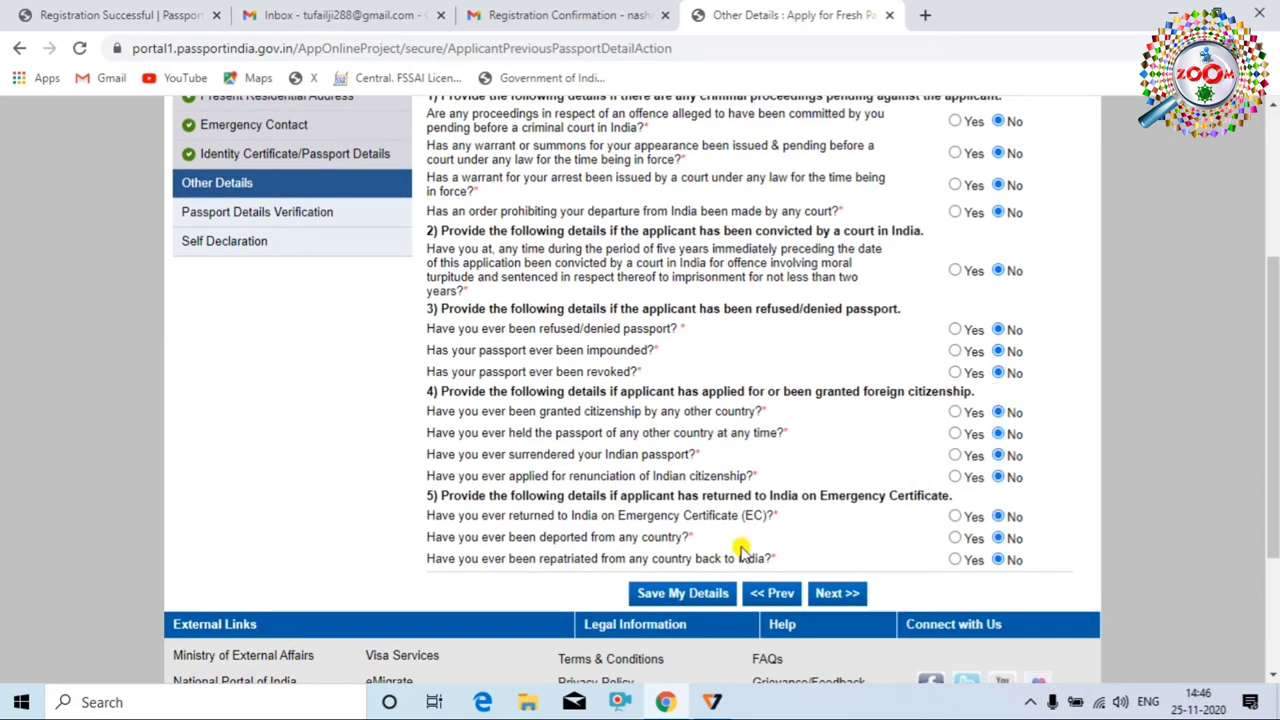
Review the answers and submit Other Details to reach the Passport Details Verification preview
{"action": "scroll", "coordinate": [750, 500], "scroll_direction": "up", "scroll_amount": 3}
{"action": "scroll", "coordinate": [663, 460], "scroll_direction": "down", "scroll_amount": 2}
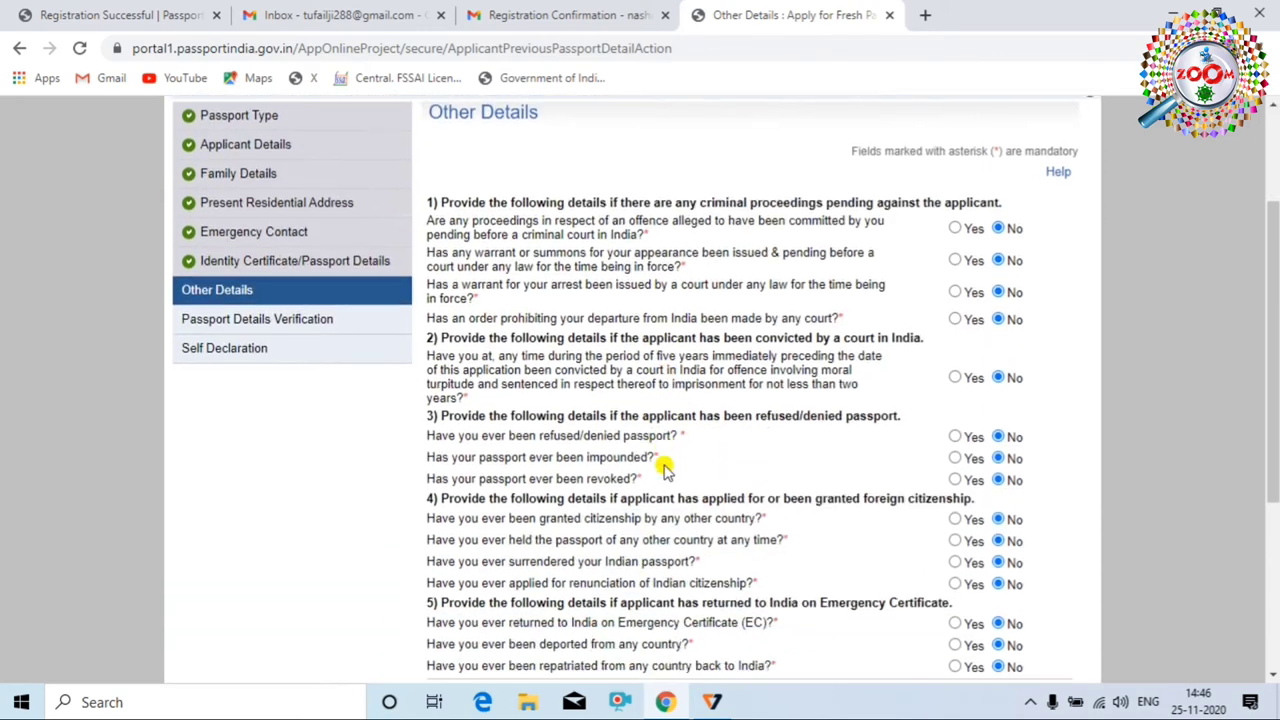
{"action": "scroll", "coordinate": [600, 320], "scroll_direction": "down", "scroll_amount": 3}
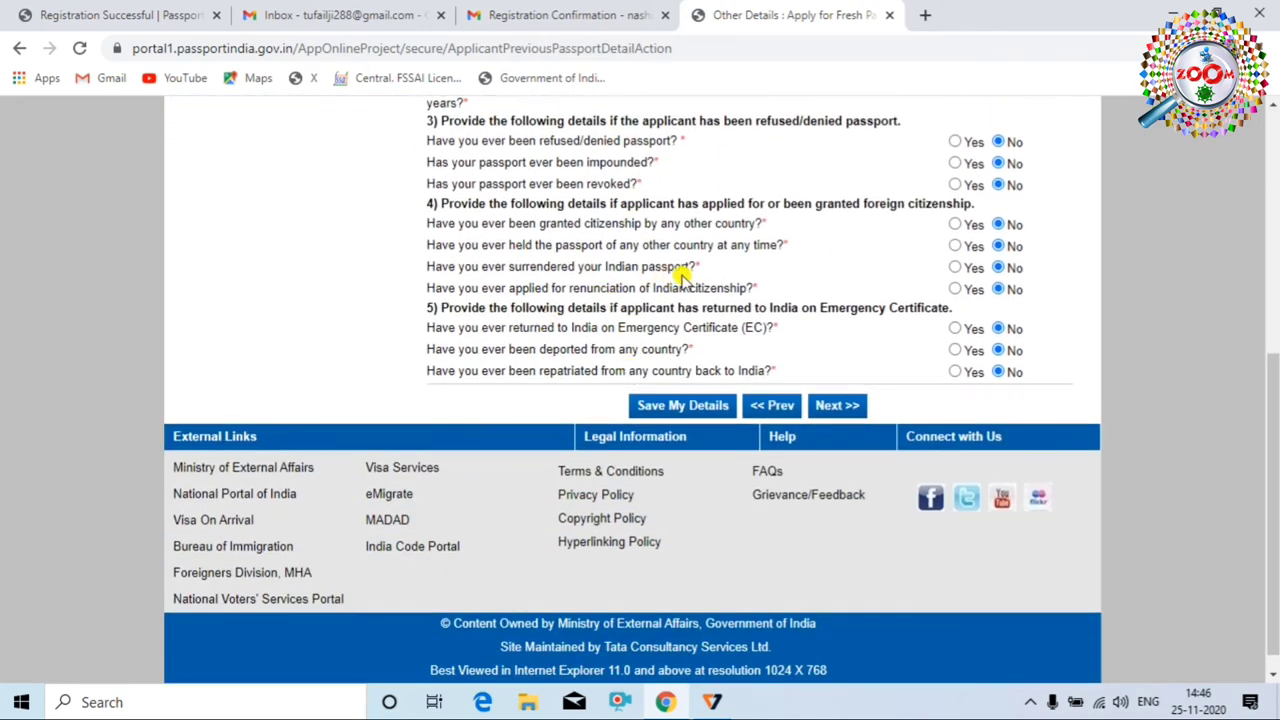
{"action": "scroll", "coordinate": [760, 300], "scroll_direction": "up", "scroll_amount": 3}
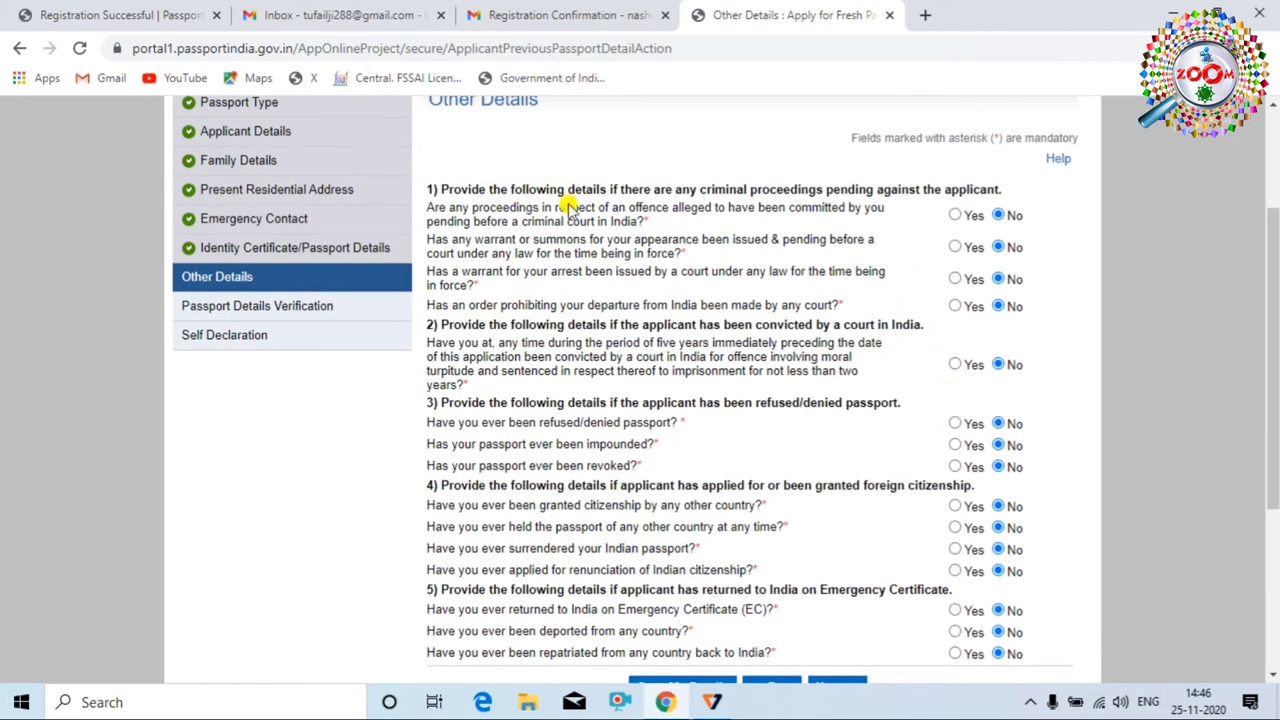
{"action": "scroll", "coordinate": [537, 500], "scroll_direction": "down", "scroll_amount": 2}
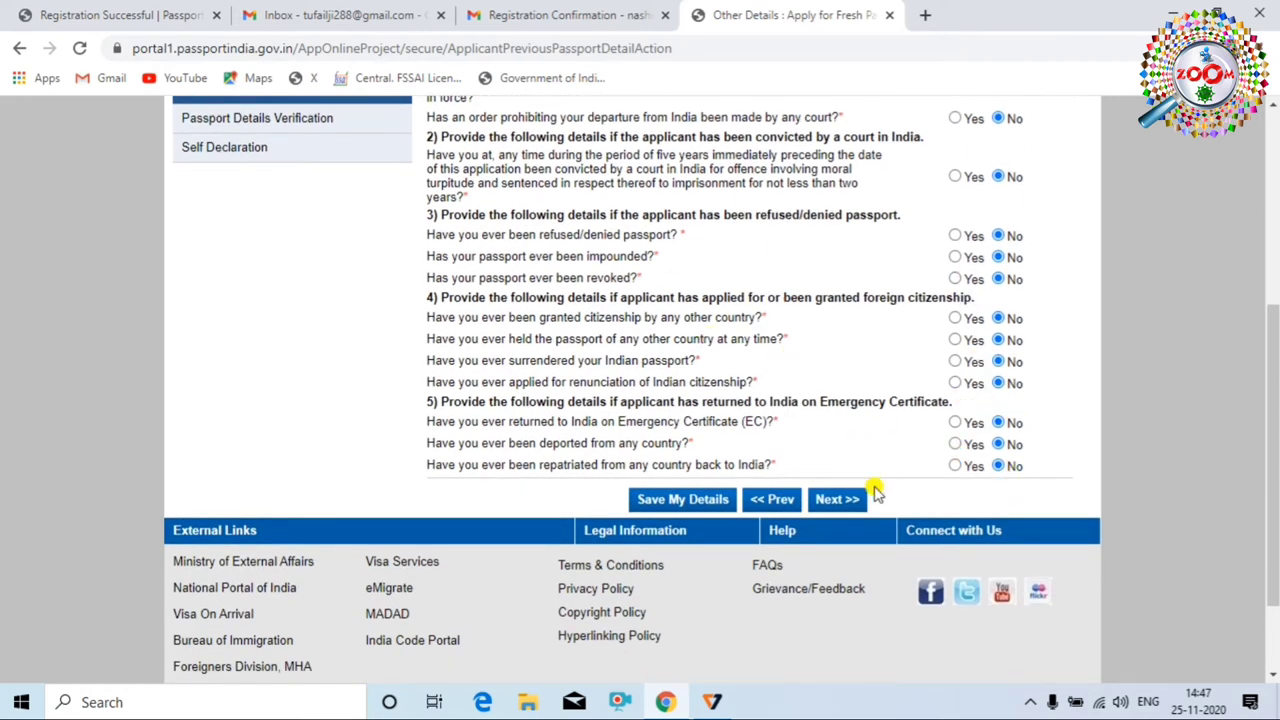
{"action": "left_click", "coordinate": [836, 500]}
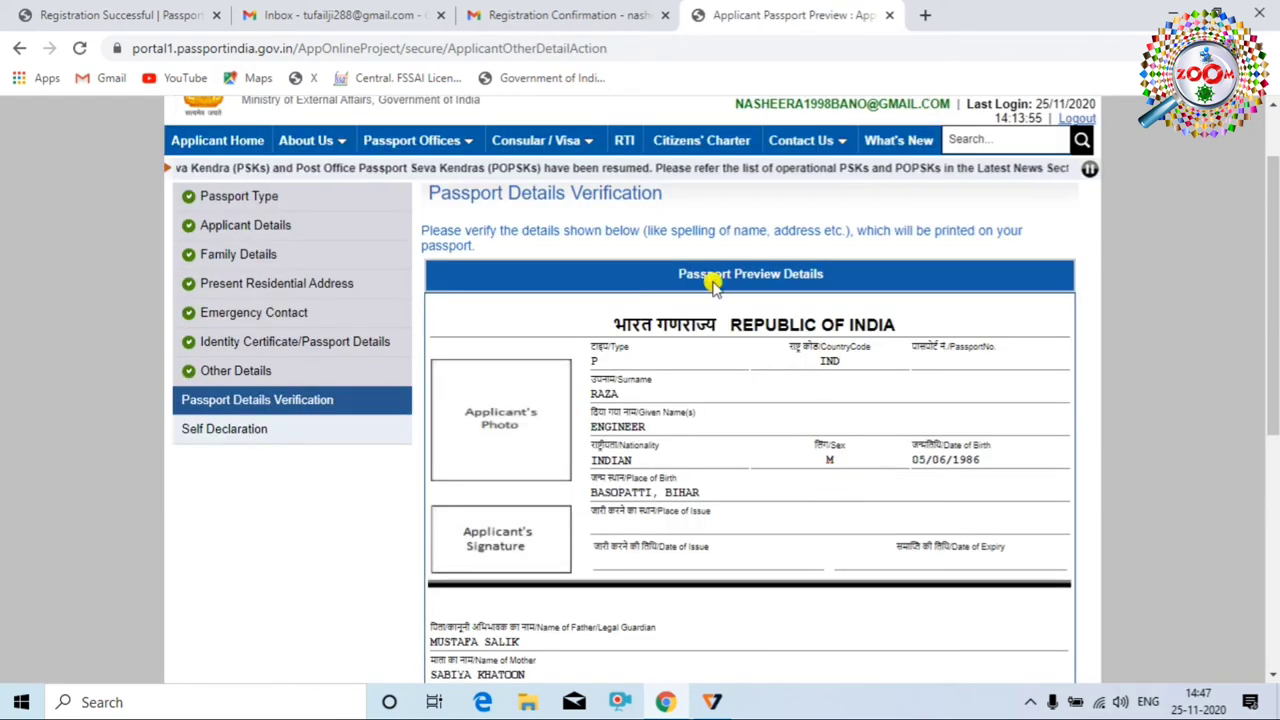
Review the preview's personal, parents', address and old passport details, then proceed to Self Declaration
{"action": "scroll", "coordinate": [860, 382], "scroll_direction": "down", "scroll_amount": 5}
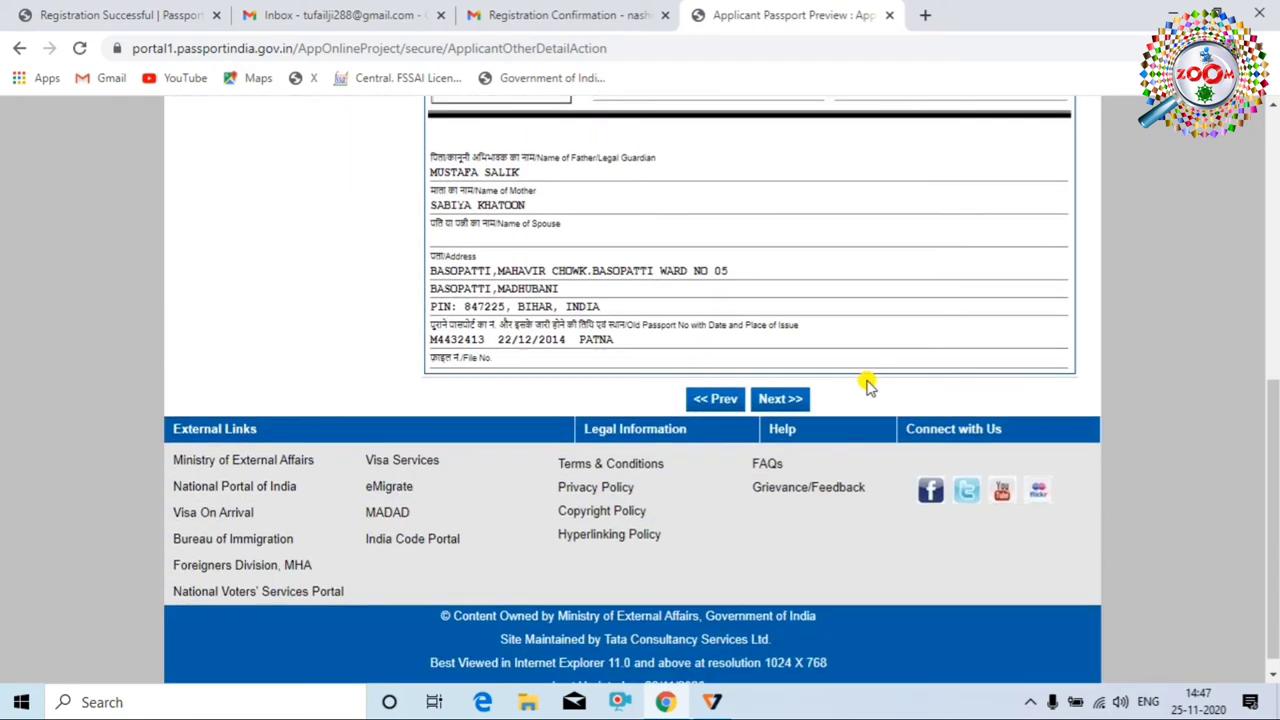
{"action": "scroll", "coordinate": [875, 410], "scroll_direction": "up", "scroll_amount": 5}
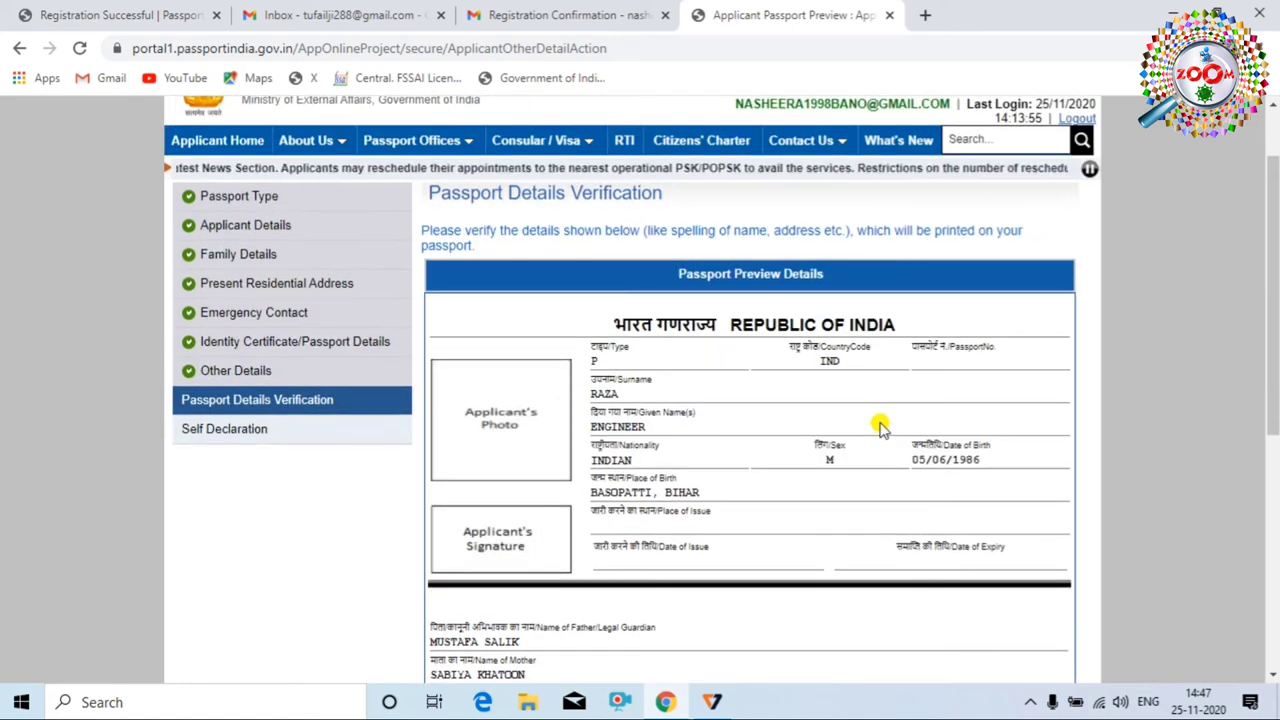
{"action": "scroll", "coordinate": [768, 527], "scroll_direction": "down", "scroll_amount": 1}
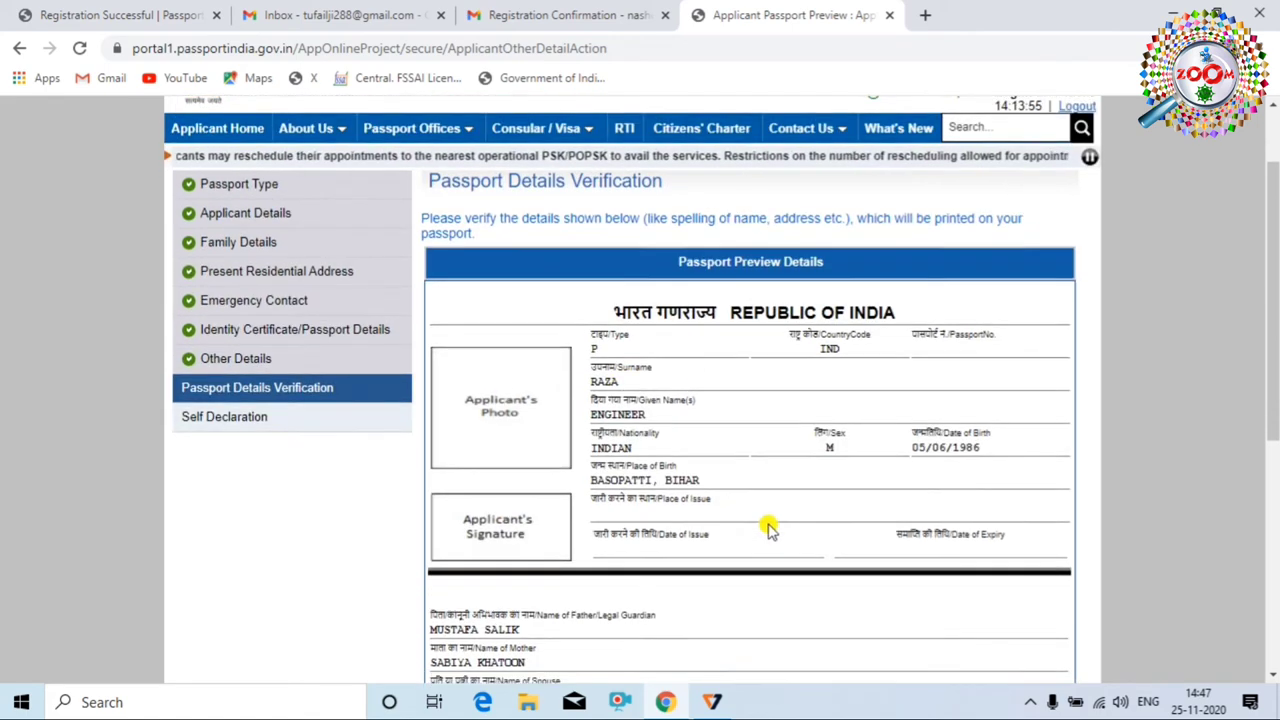
{"action": "scroll", "coordinate": [768, 527], "scroll_direction": "down", "scroll_amount": 3}
{"action": "left_click", "coordinate": [782, 587]}
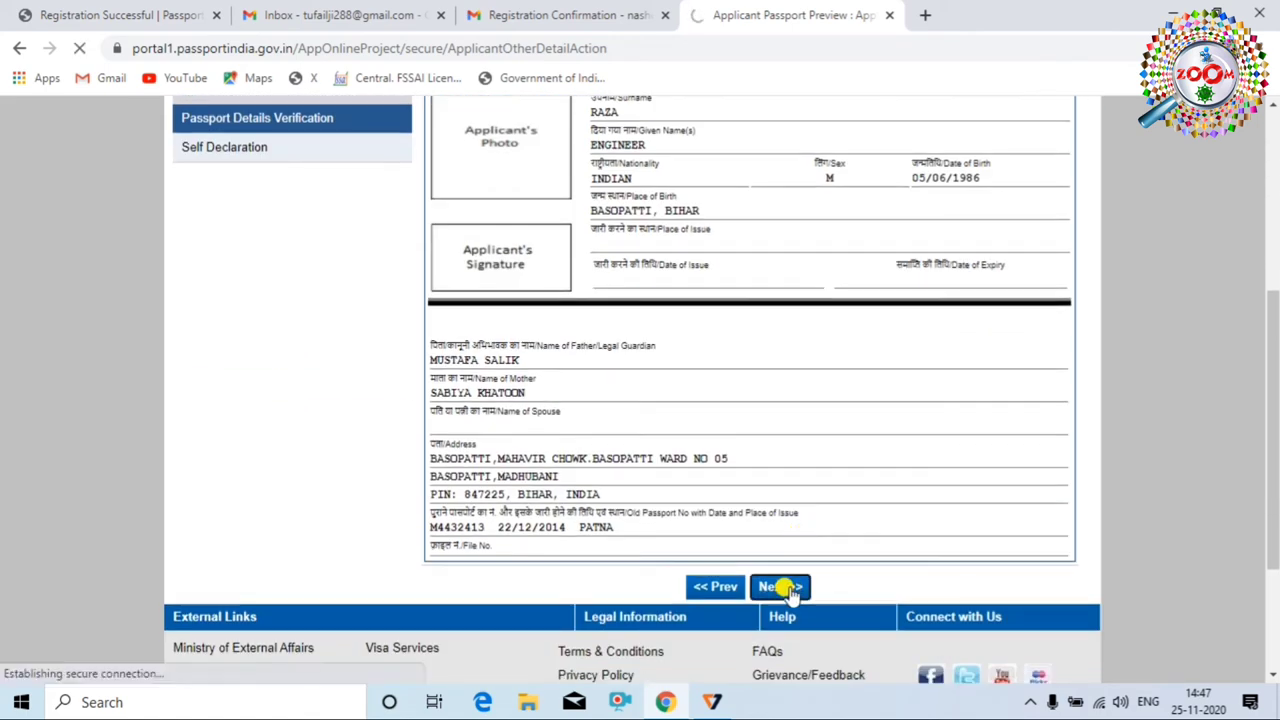